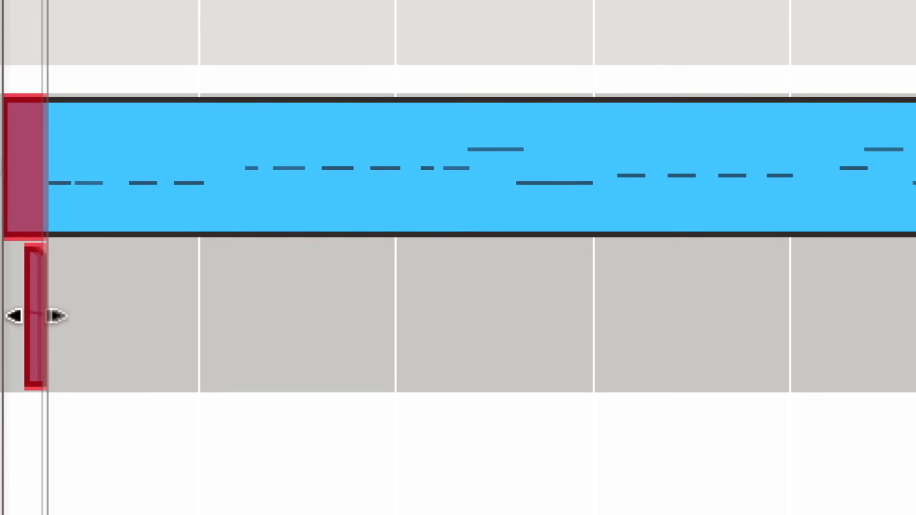
# Route LFO 1 to both oscillators, raise the wave shape, and lower the spectral filter frequency.
pyautogui.moveTo(30, 313); pyautogui.dragTo(500, 325)
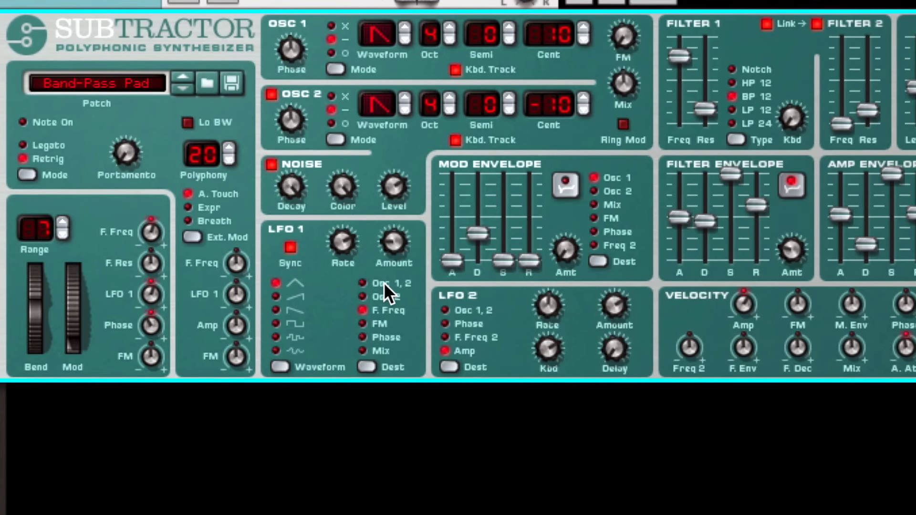
pyautogui.click(385, 283)
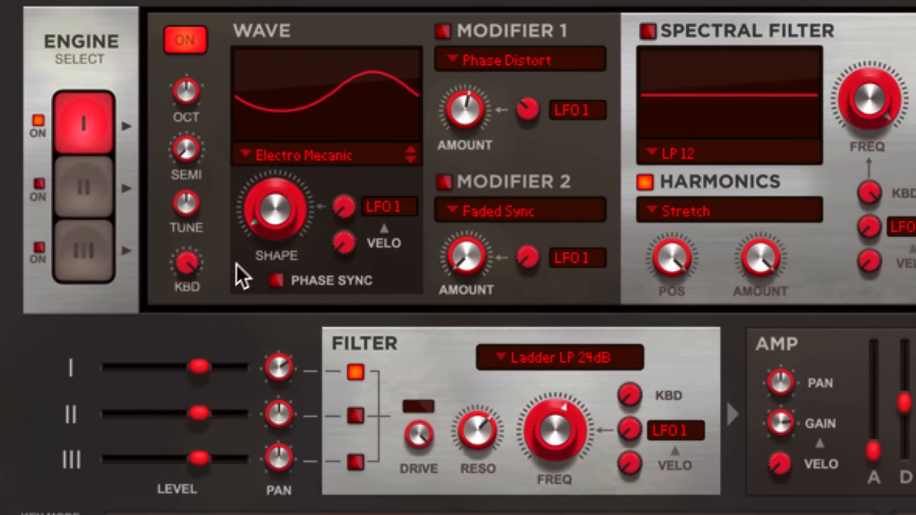
pyautogui.moveTo(265, 217); pyautogui.dragTo(274, 147)
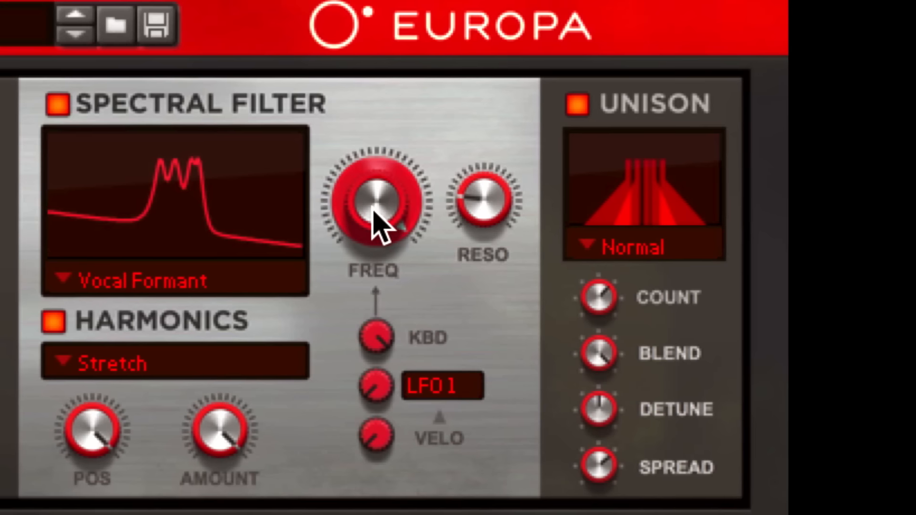
pyautogui.moveTo(401, 225); pyautogui.dragTo(427, 306)
pyautogui.moveTo(490, 301); pyautogui.dragTo(502, 322)
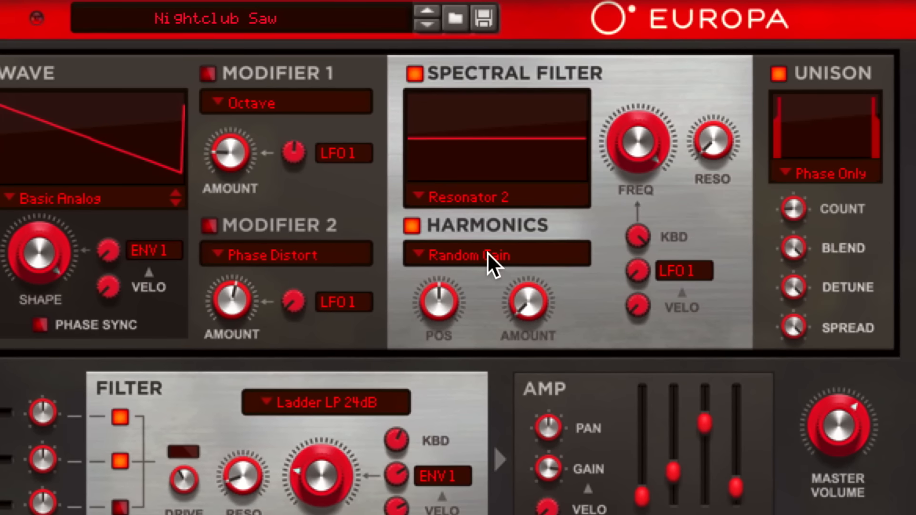
# Set the harmonics to Ensemble Sparse with a high amount and start playback.
pyautogui.click(487, 258)
pyautogui.click(492, 399)
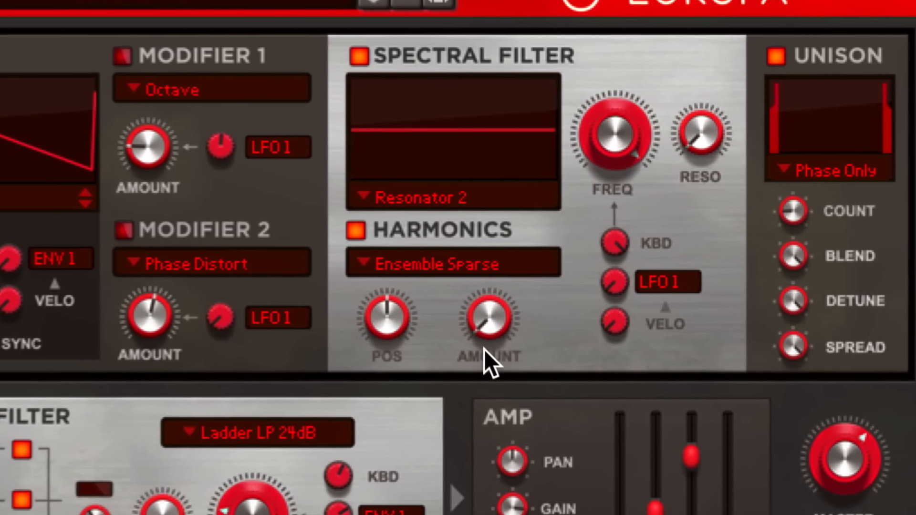
pyautogui.moveTo(457, 324); pyautogui.dragTo(477, 233)
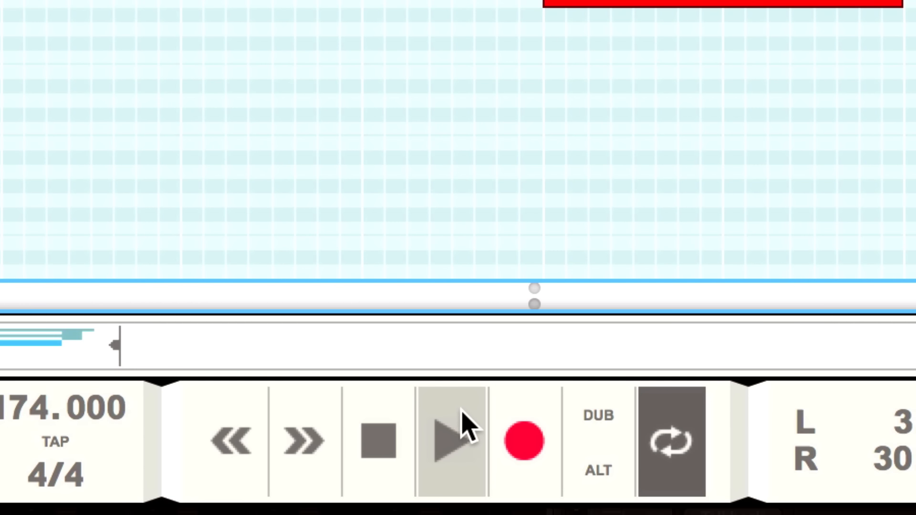
pyautogui.click(584, 483)
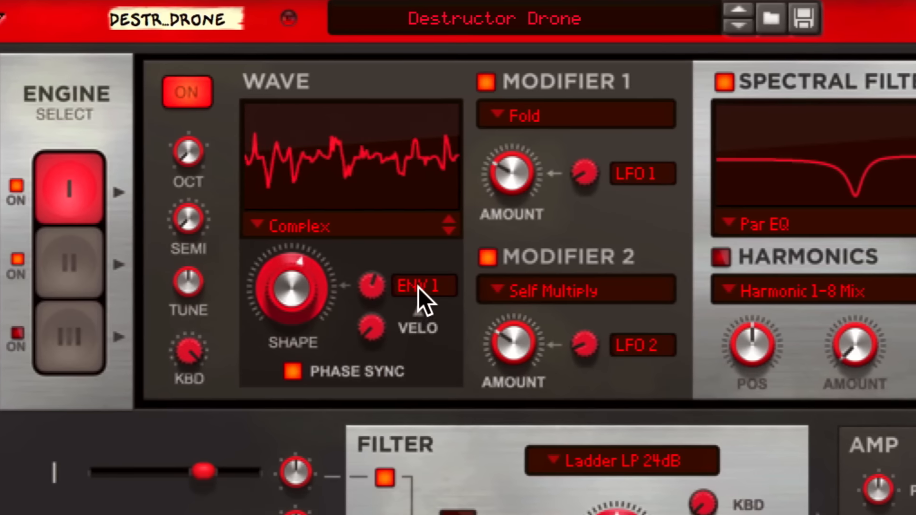
# Set the Shape modulation source to Off and disable Modifier 1, Modifier 2 and the spectral filter.
pyautogui.click(311, 199)
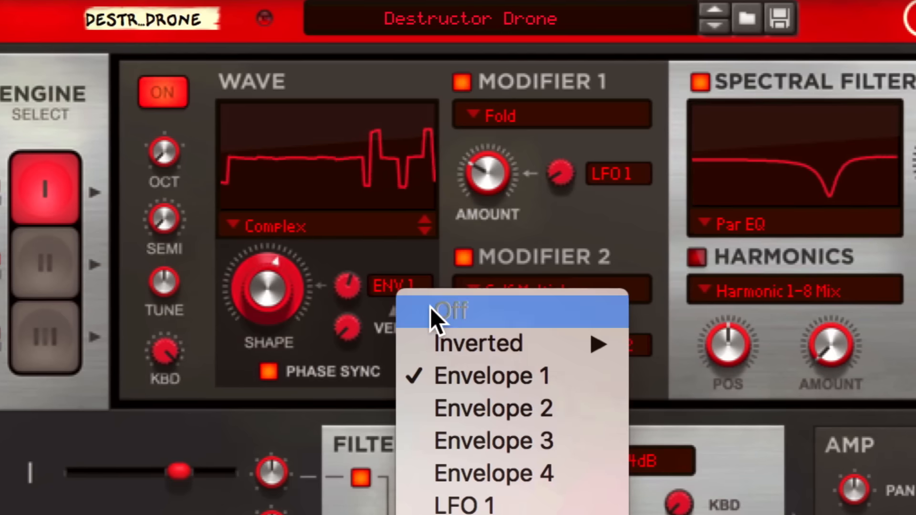
pyautogui.click(327, 191)
pyautogui.click(436, 82)
pyautogui.click(437, 257)
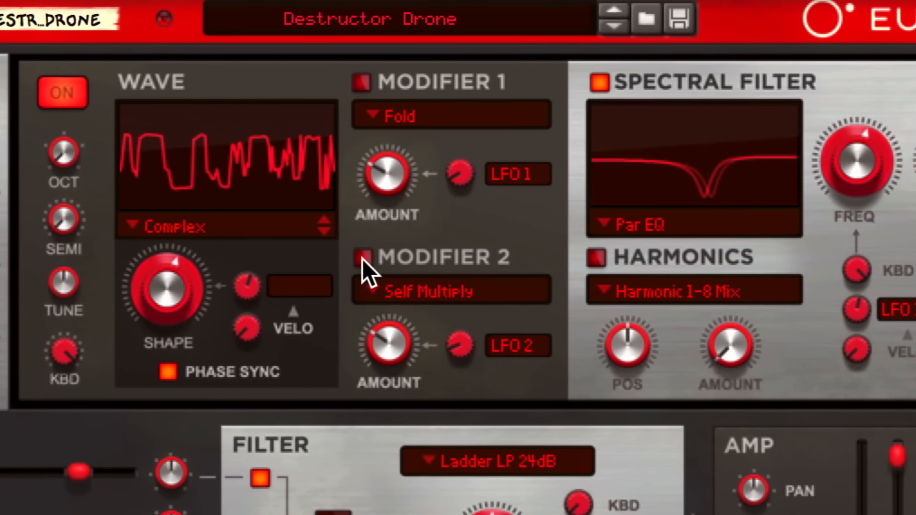
pyautogui.click(573, 83)
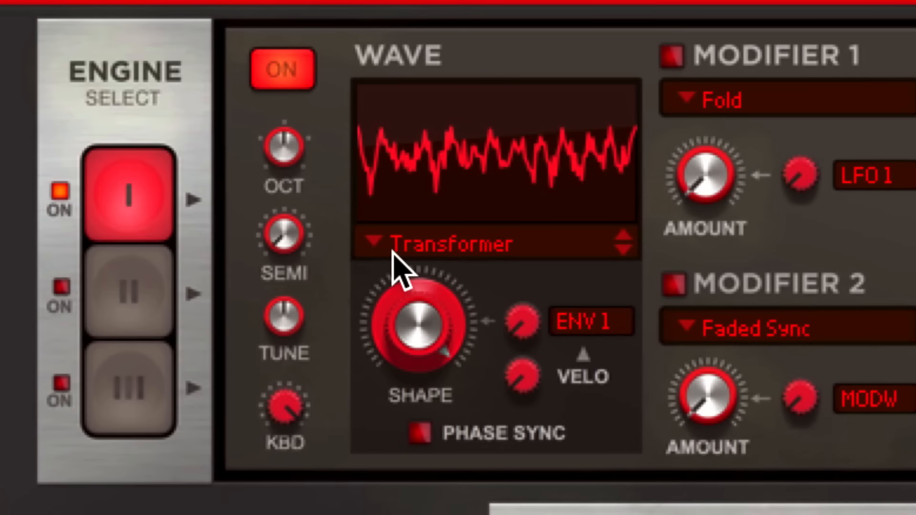
# Switch the wave to Basic Analog and sweep its shape through sine, triangle and sawtooth.
pyautogui.click(391, 245)
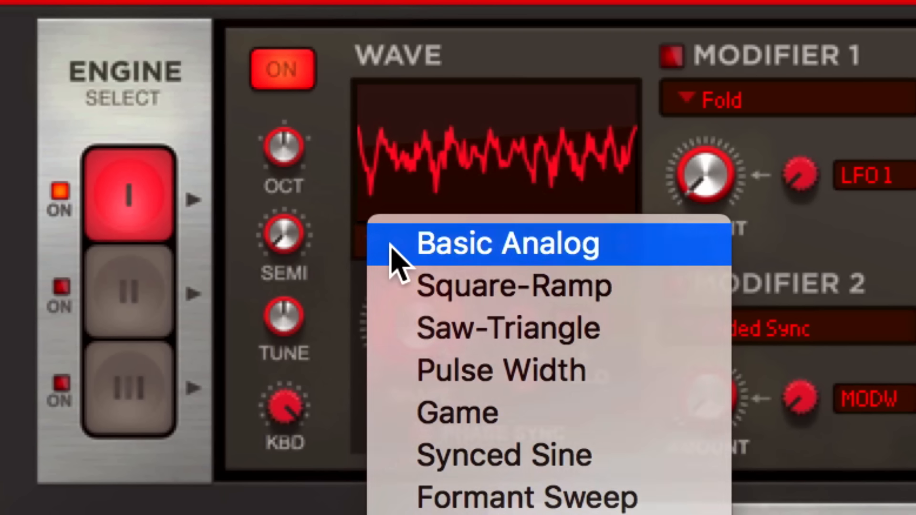
pyautogui.click(390, 245)
pyautogui.moveTo(403, 335); pyautogui.dragTo(403, 449)
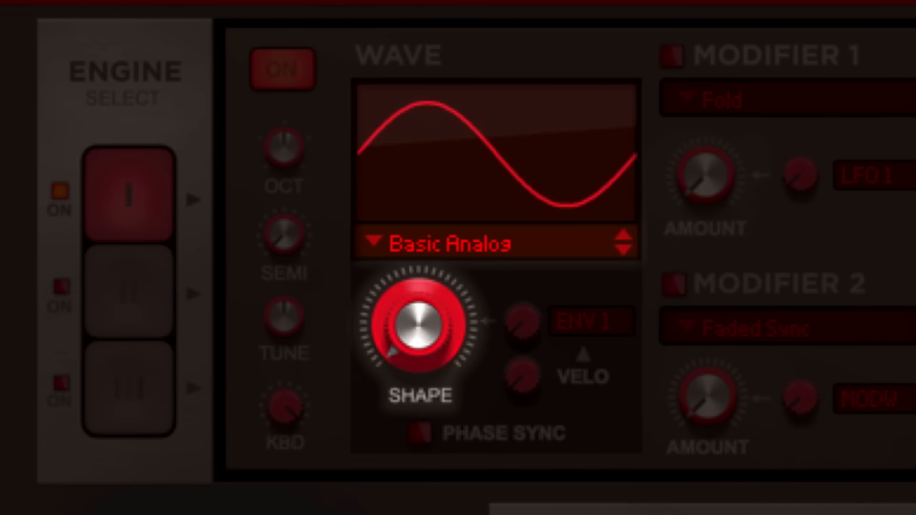
pyautogui.moveTo(403, 335); pyautogui.dragTo(403, 220)
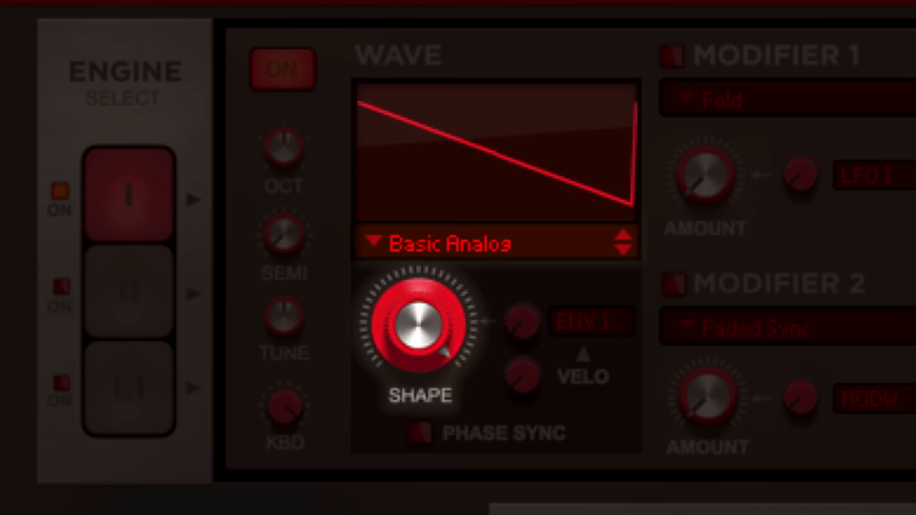
pyautogui.moveTo(414, 333); pyautogui.dragTo(446, 511)
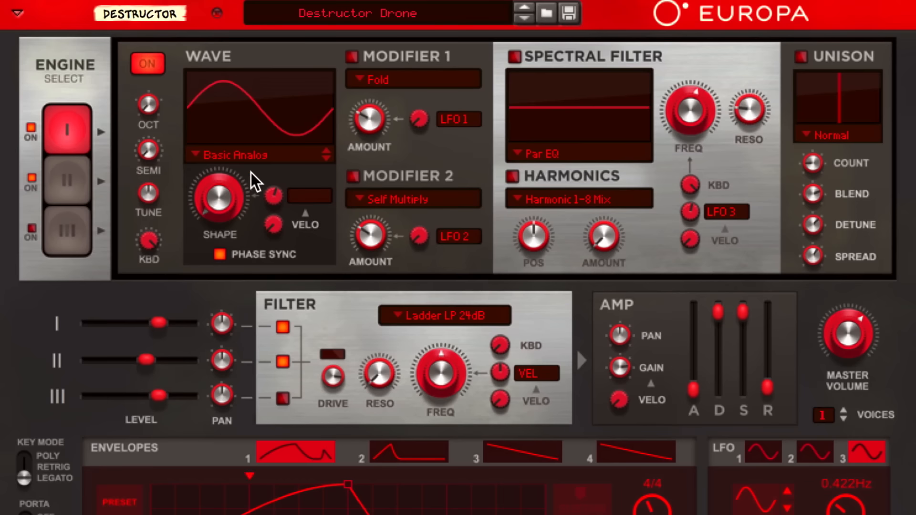
# Choose the Complex wavetable and raise its shape to a jagged, ramp-like waveform.
pyautogui.click(245, 154)
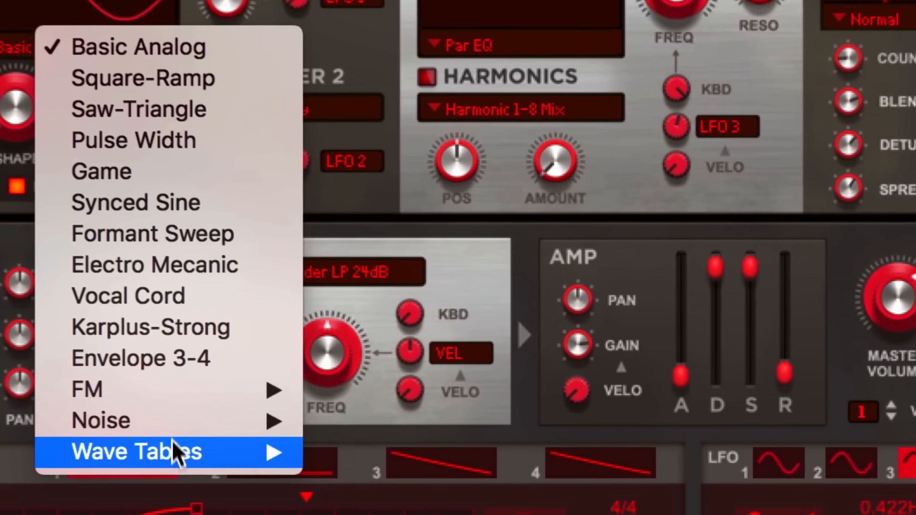
pyautogui.moveTo(172, 449)
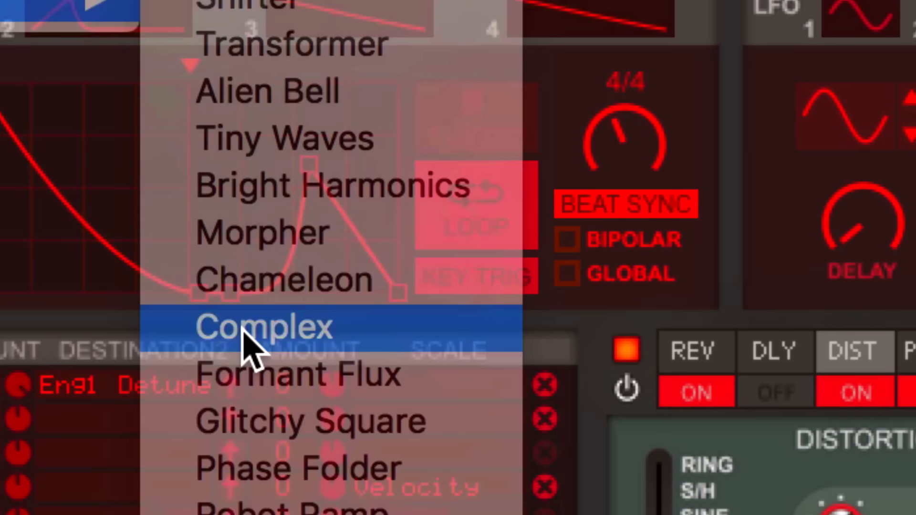
pyautogui.click(243, 330)
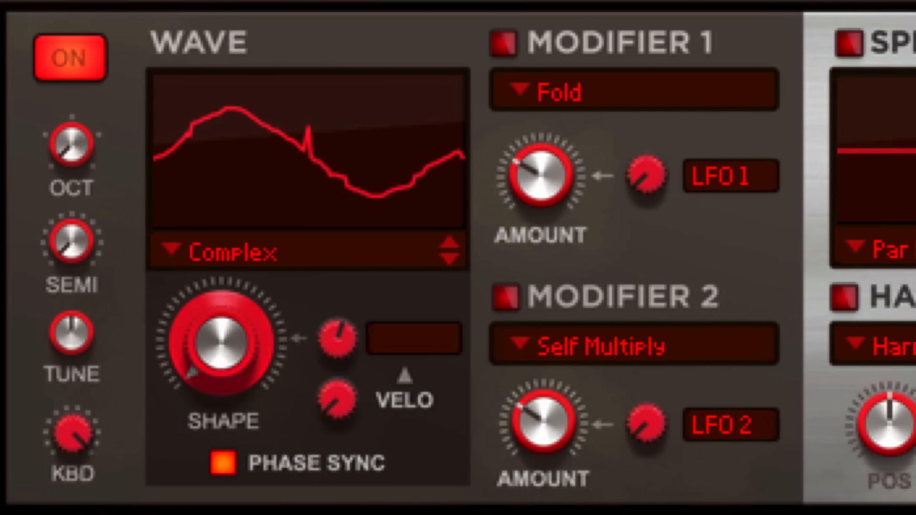
pyautogui.moveTo(216, 372); pyautogui.dragTo(208, 170)
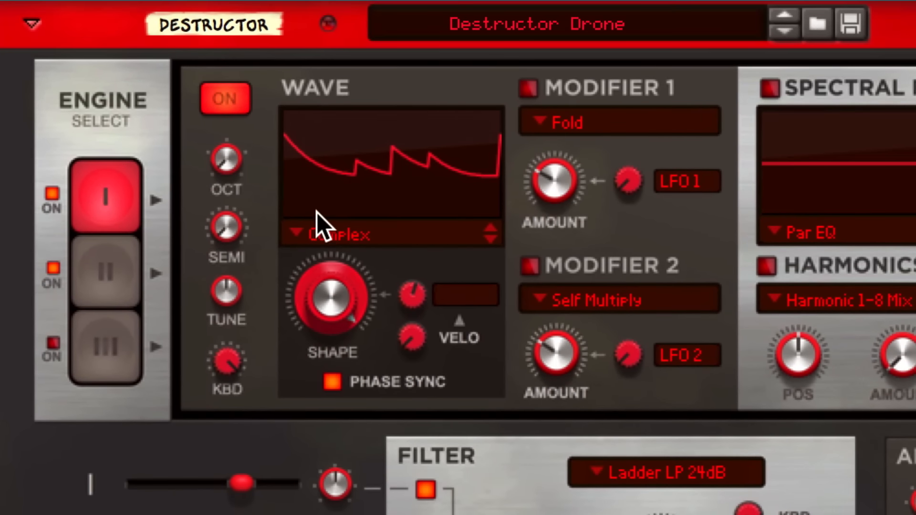
# Turn the Complex wave's shape down through a stepped ramp to a descending ramp.
pyautogui.moveTo(330, 289); pyautogui.dragTo(371, 377)
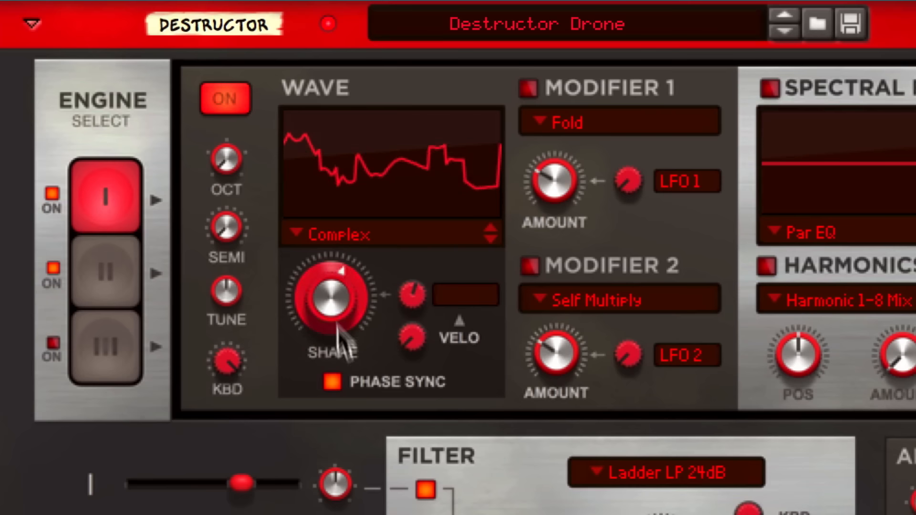
pyautogui.moveTo(325, 294); pyautogui.dragTo(364, 369)
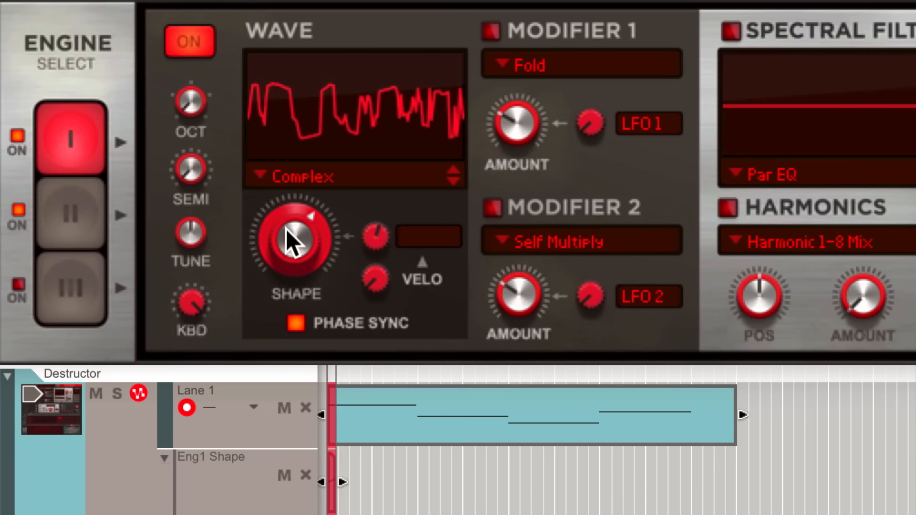
# Record a wave-shape sweep as Eng1 Shape automation and pull one point down to dip the curve.
pyautogui.moveTo(285, 228); pyautogui.dragTo(291, 206)
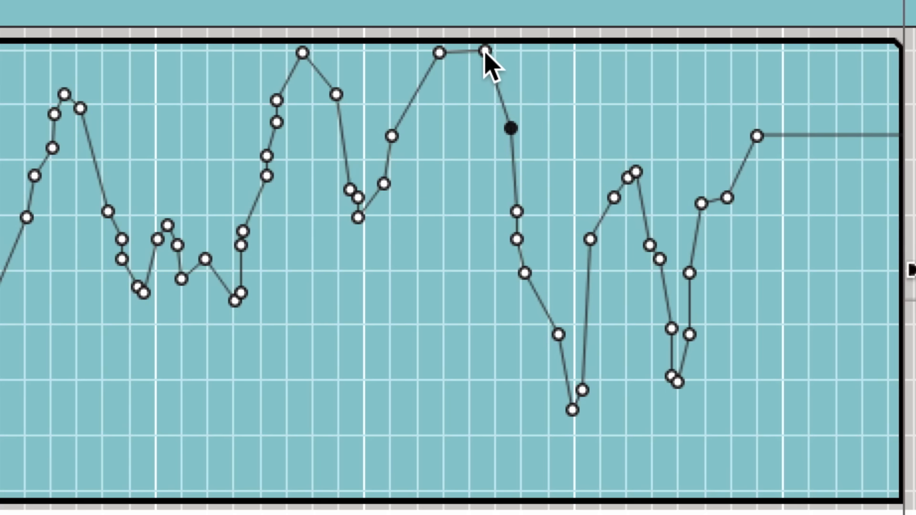
pyautogui.moveTo(484, 51); pyautogui.dragTo(481, 231)
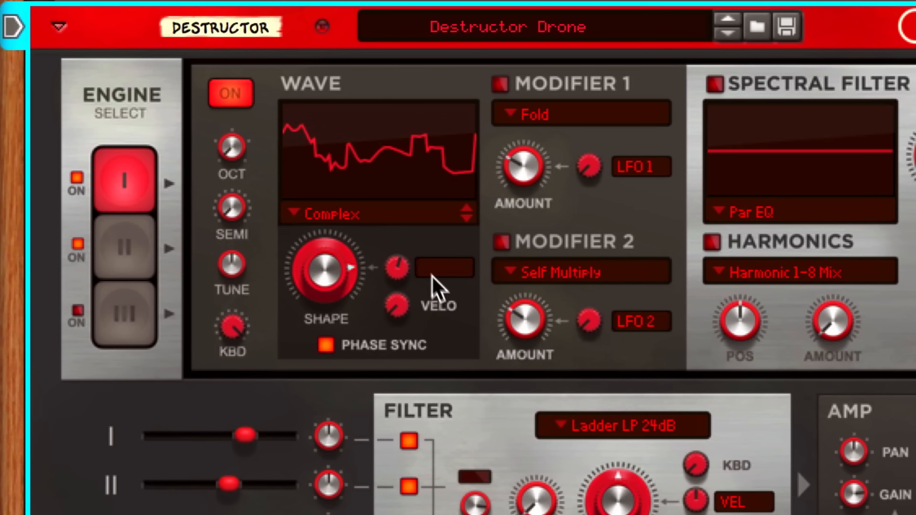
# Modulate the wave shape with Envelope 1 at a higher amount, lower the base shape, and show Envelope 1.
pyautogui.click(431, 271)
pyautogui.click(443, 351)
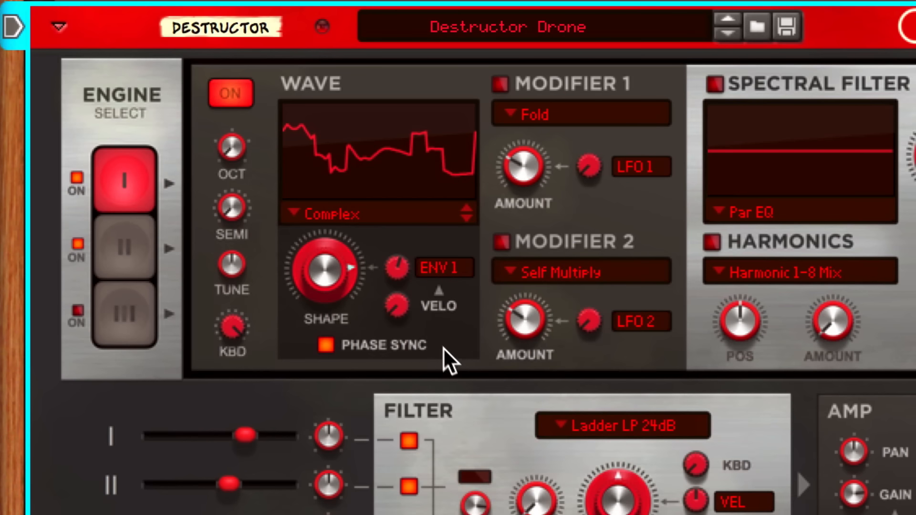
pyautogui.moveTo(396, 280); pyautogui.dragTo(382, 213)
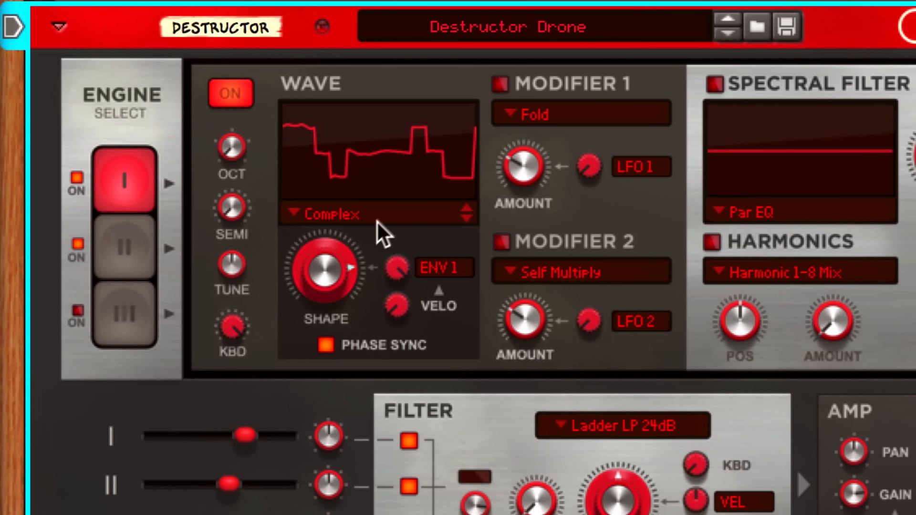
pyautogui.moveTo(333, 259); pyautogui.dragTo(367, 367)
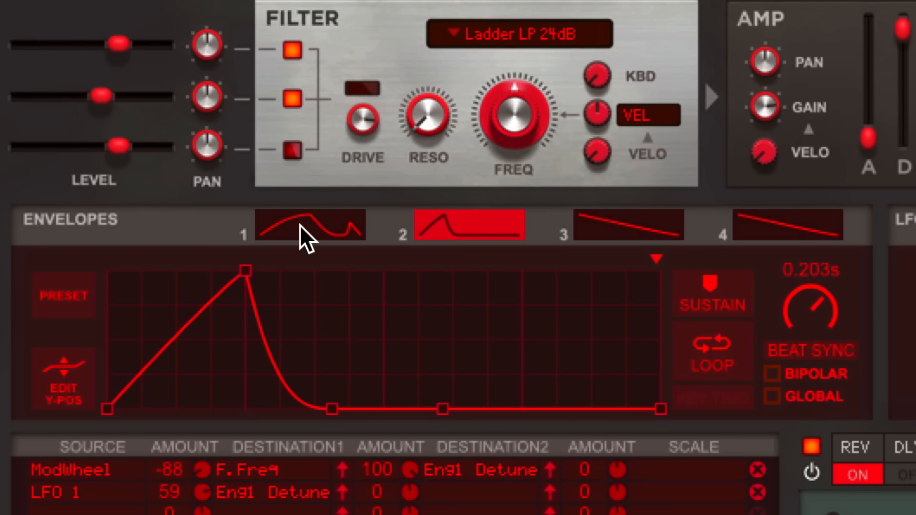
pyautogui.click(299, 226)
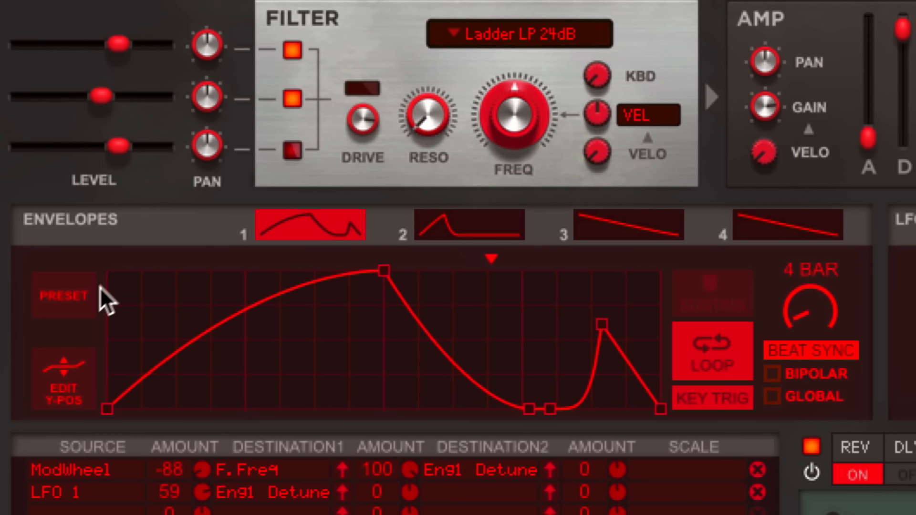
# Apply the rising ramp preset shape to Envelope 1.
pyautogui.click(73, 300)
pyautogui.click(135, 396)
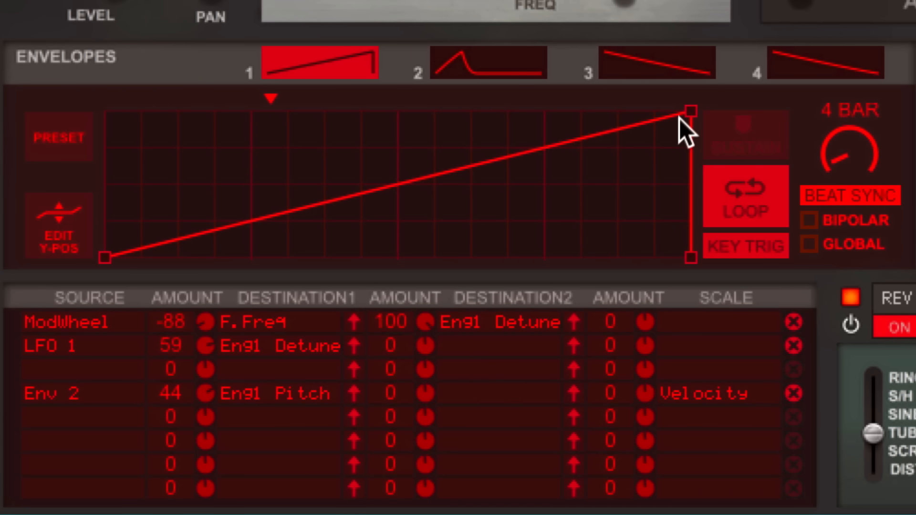
# Move the ramp's peak earlier and lower, add a dipped point, and curve the rising segment.
pyautogui.moveTo(680, 118); pyautogui.dragTo(628, 161)
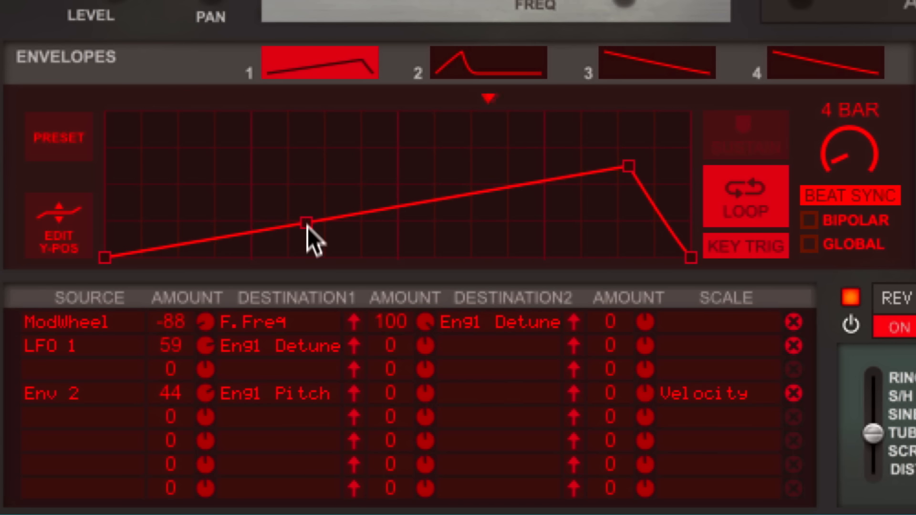
pyautogui.moveTo(307, 222); pyautogui.dragTo(308, 250)
pyautogui.moveTo(445, 218); pyautogui.dragTo(430, 141)
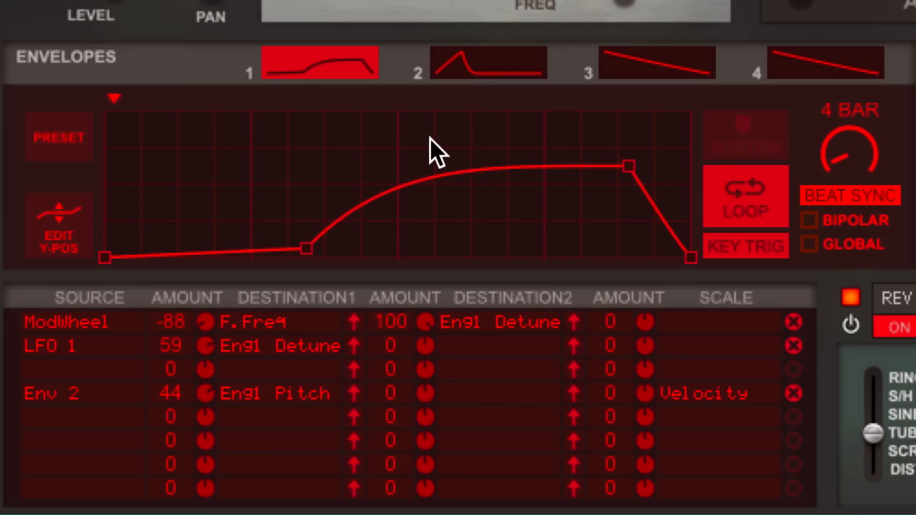
# Load the stepped pulse preset, lower its sixth step, and draw a freehand curve over the first steps.
pyautogui.click(58, 136)
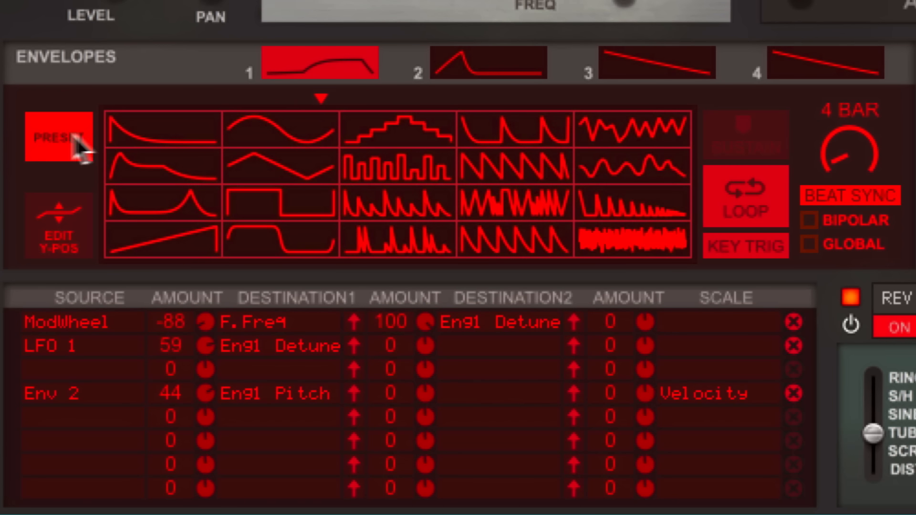
pyautogui.click(377, 158)
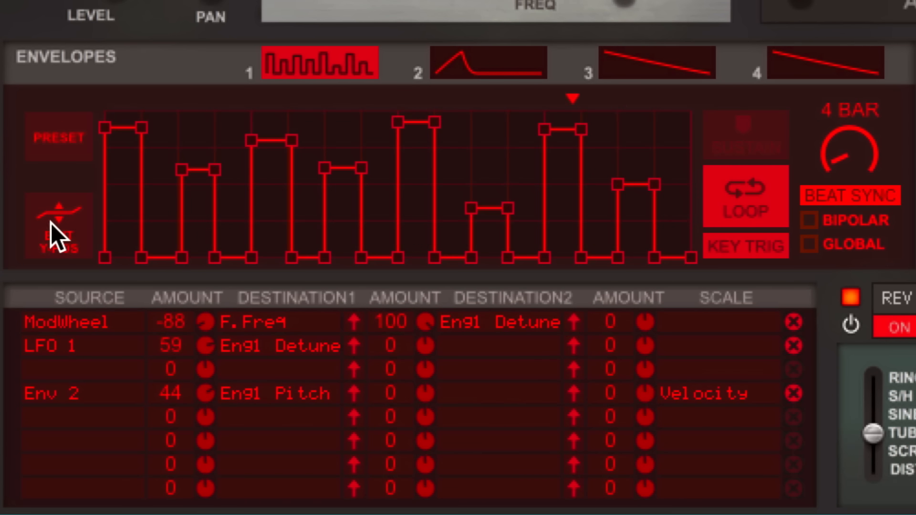
pyautogui.click(50, 222)
pyautogui.click(340, 197)
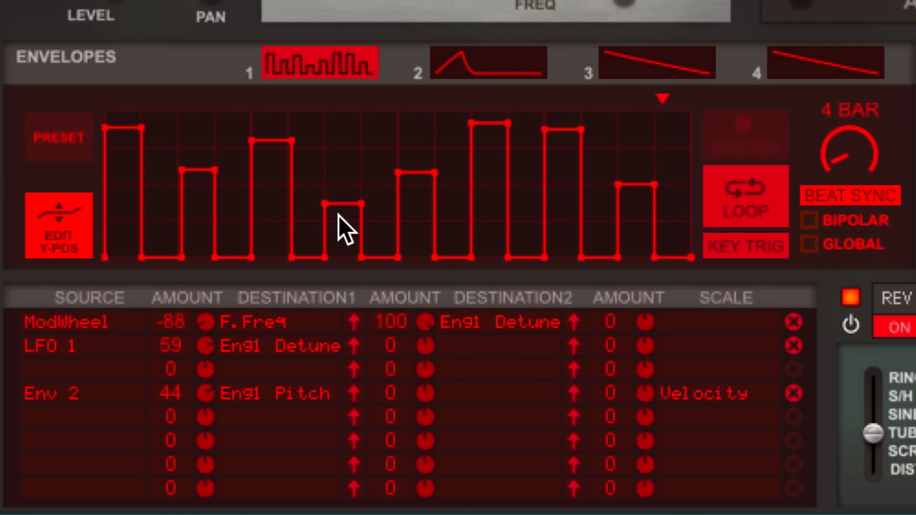
pyautogui.moveTo(105, 248)
pyautogui.mouseDown()
pyautogui.moveTo(145, 198)
pyautogui.moveTo(218, 167)
pyautogui.mouseUp()
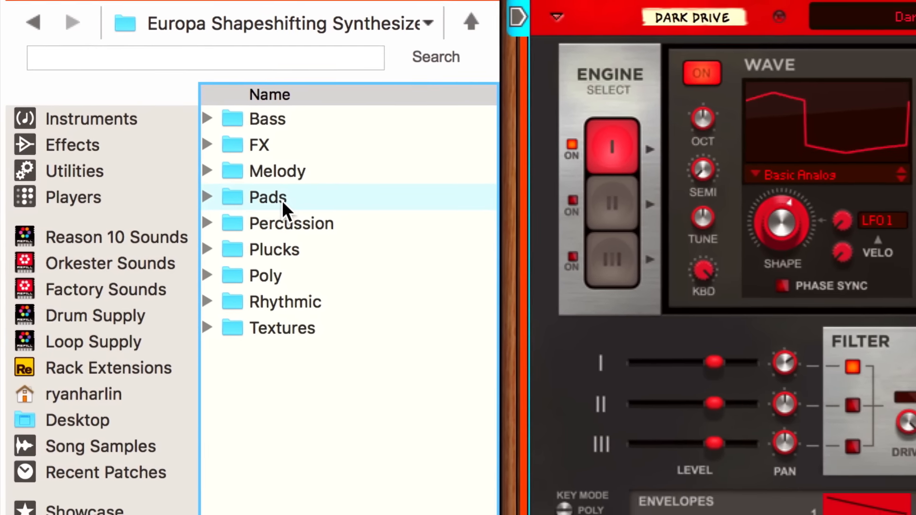
# Open the Pads folder and drag Days II - Today.repatch onto the Europa panel.
pyautogui.doubleClick(301, 212)
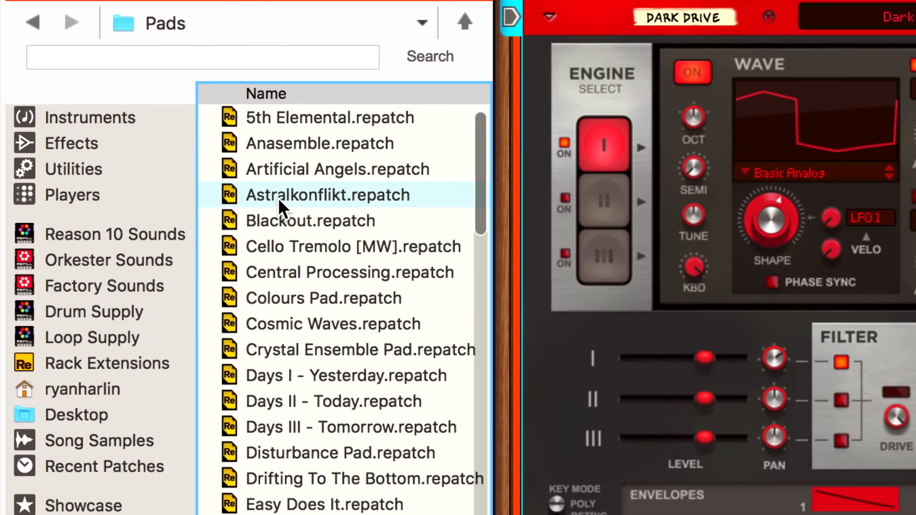
pyautogui.click(271, 401)
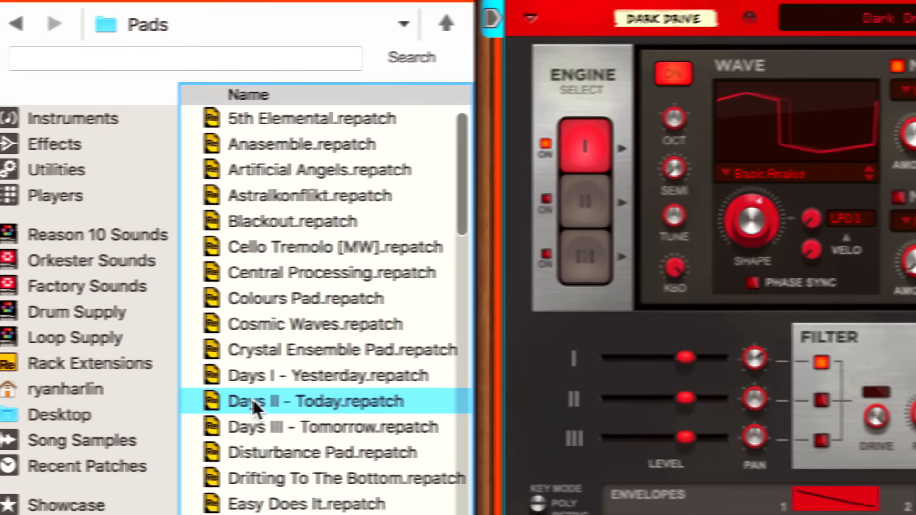
pyautogui.moveTo(252, 399); pyautogui.dragTo(869, 285)
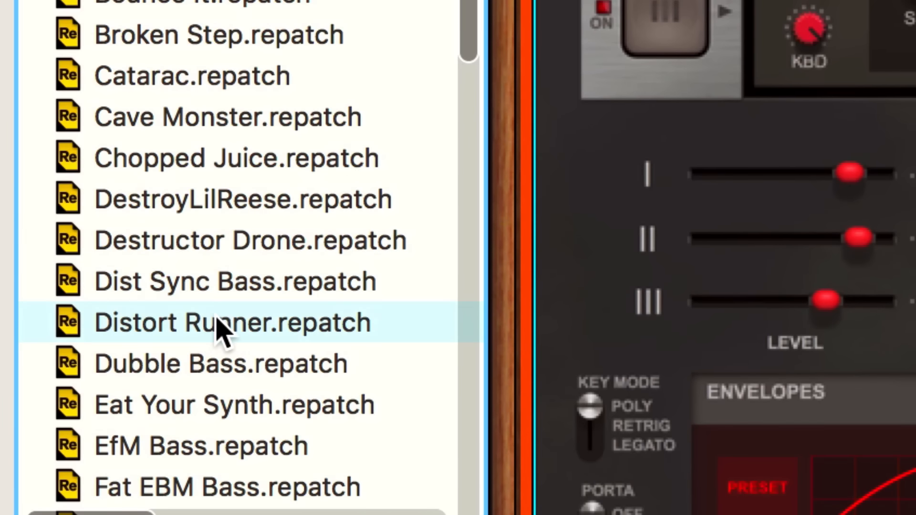
# Drop Harmonic Guitar.repatch onto Europa, replacing the Days II pad with a Karplus-Strong patch.
pyautogui.click(216, 320)
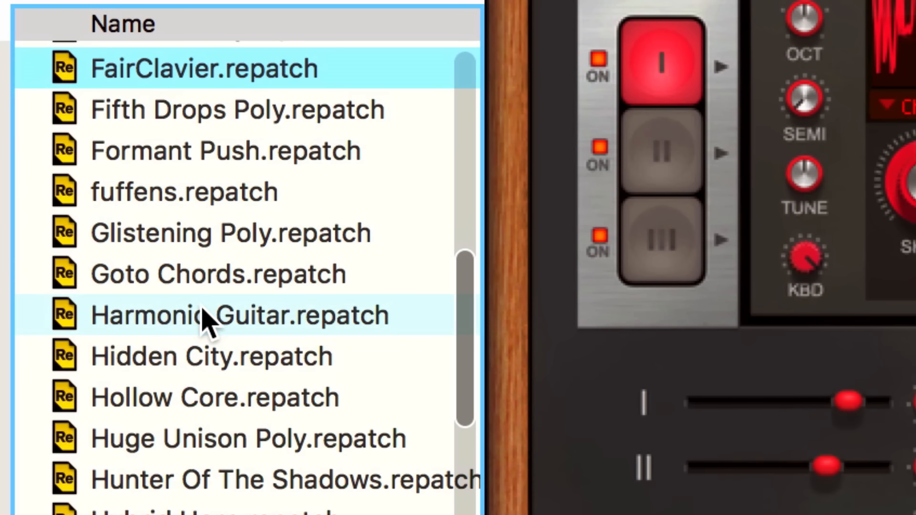
pyautogui.moveTo(205, 320); pyautogui.dragTo(573, 382)
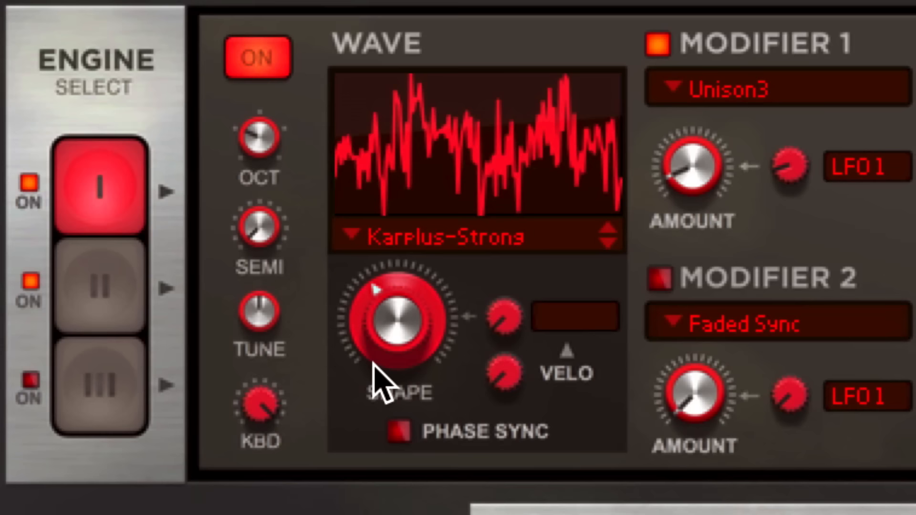
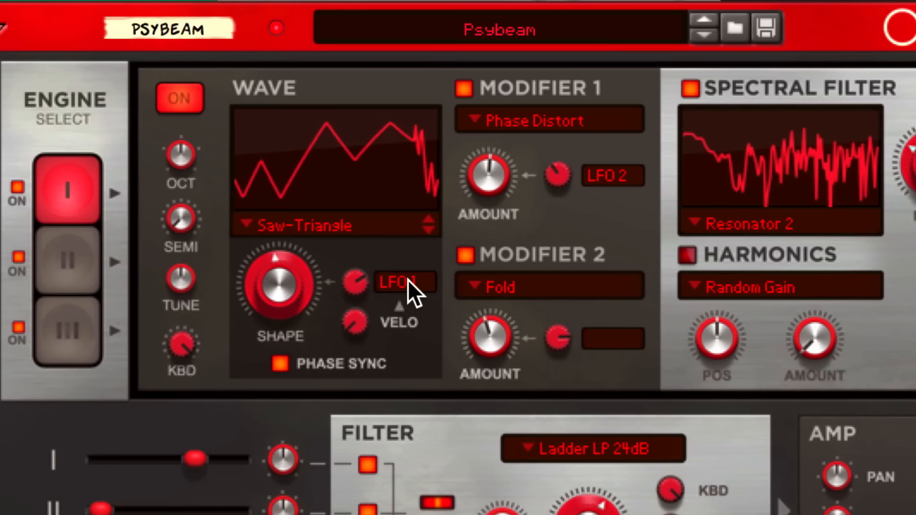
# Set the Shape mod source to Off, removing LFO 1, and switch off the spectral filter.
pyautogui.click(410, 280)
pyautogui.click(435, 296)
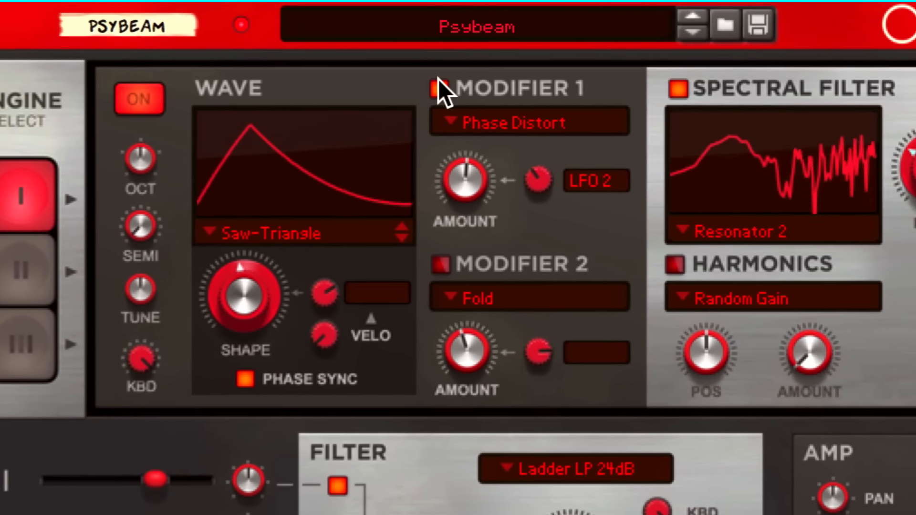
pyautogui.click(670, 89)
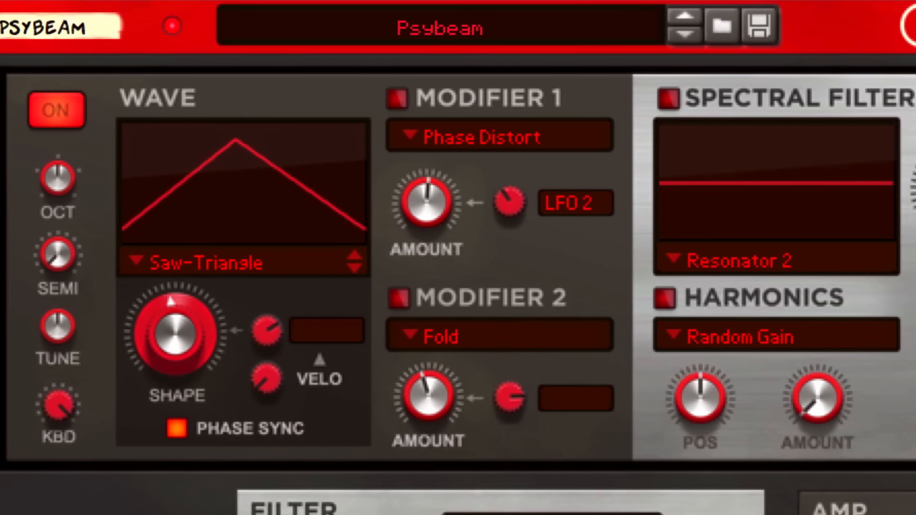
# Turn the SHAPE knob until the wave settles on a symmetric triangle.
pyautogui.moveTo(178, 385); pyautogui.dragTo(214, 282)
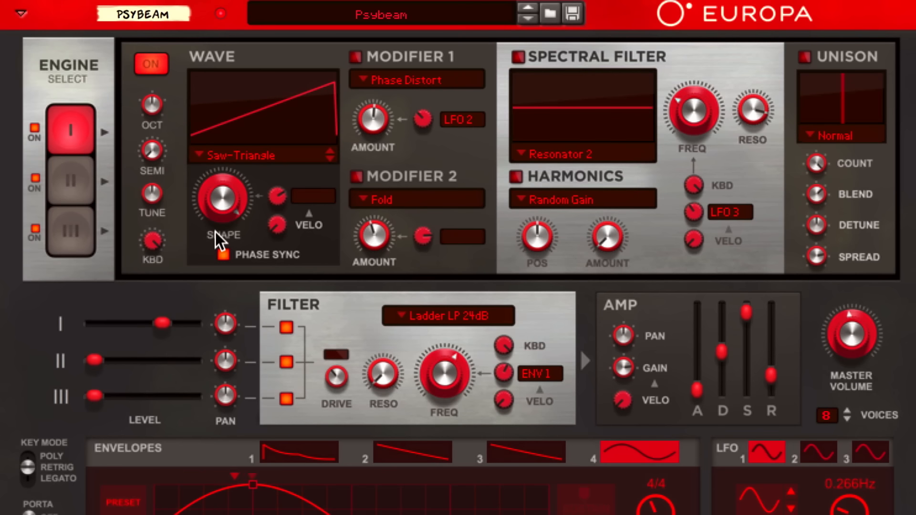
pyautogui.moveTo(164, 348); pyautogui.dragTo(218, 465)
pyautogui.moveTo(249, 276); pyautogui.dragTo(219, 201)
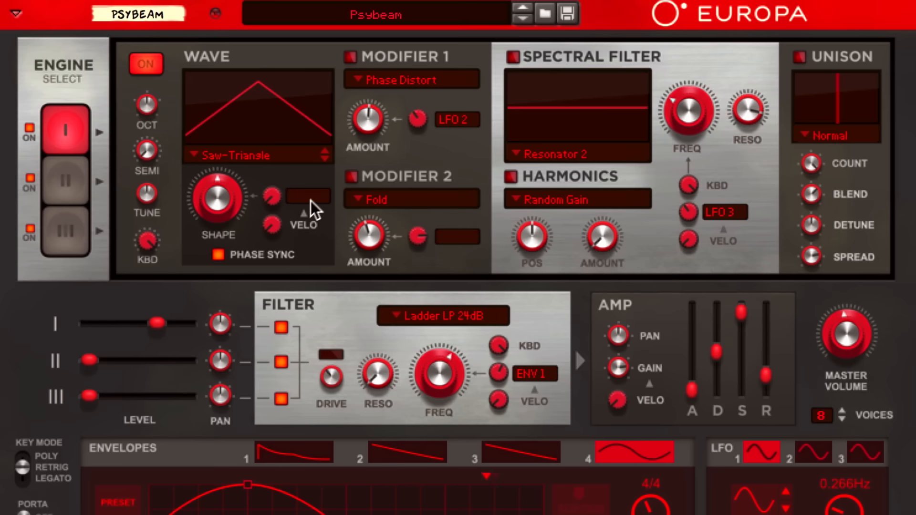
# Assign LFO 1 as the Shape mod source and raise its modulation amount.
pyautogui.click(312, 199)
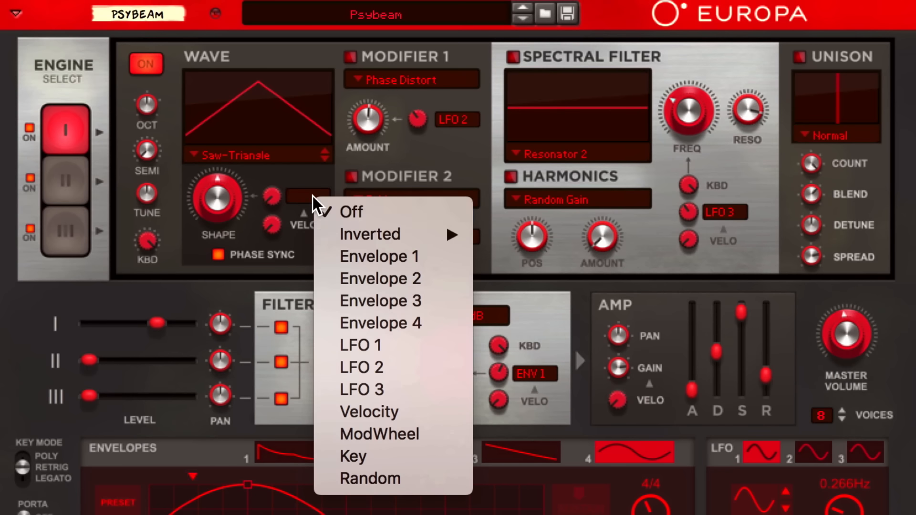
pyautogui.click(333, 347)
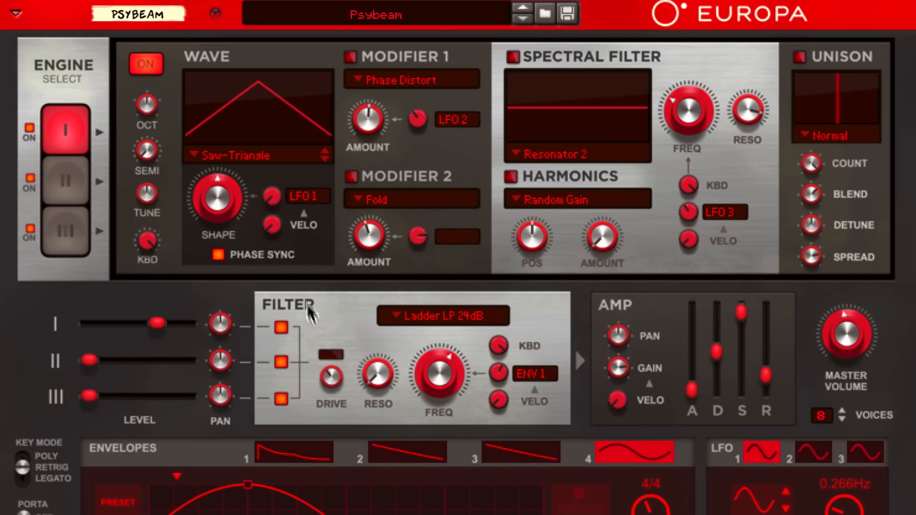
pyautogui.moveTo(277, 185); pyautogui.dragTo(279, 175)
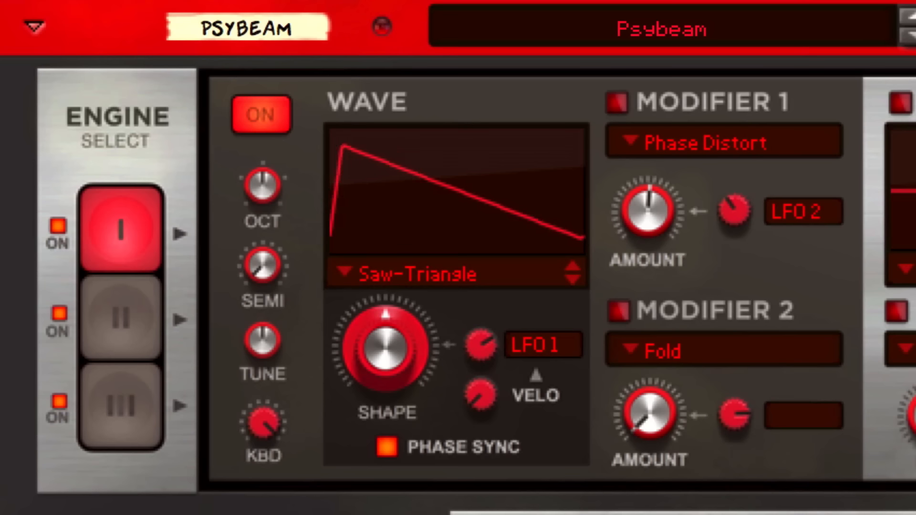
# Switch on Modifier 2 (Fold) and raise its AMOUNT until the wave folds into several peaks.
pyautogui.click(619, 311)
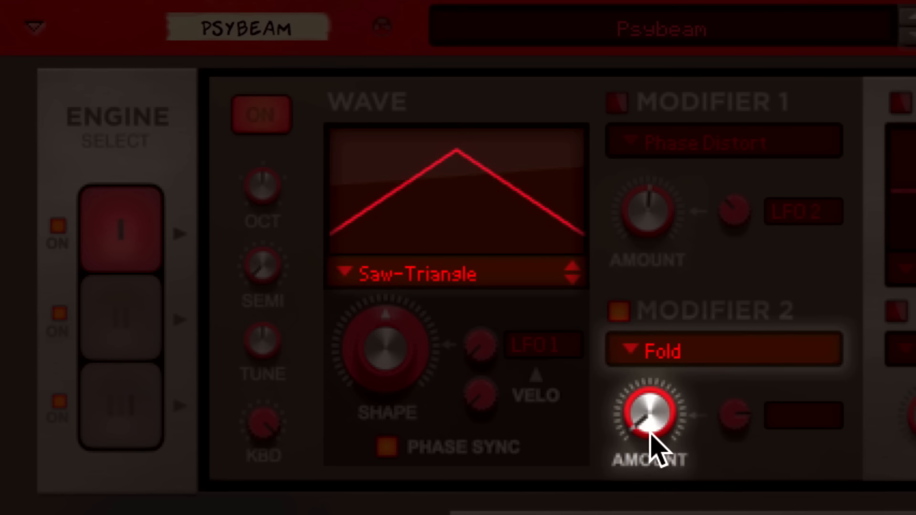
pyautogui.moveTo(645, 420); pyautogui.dragTo(646, 389)
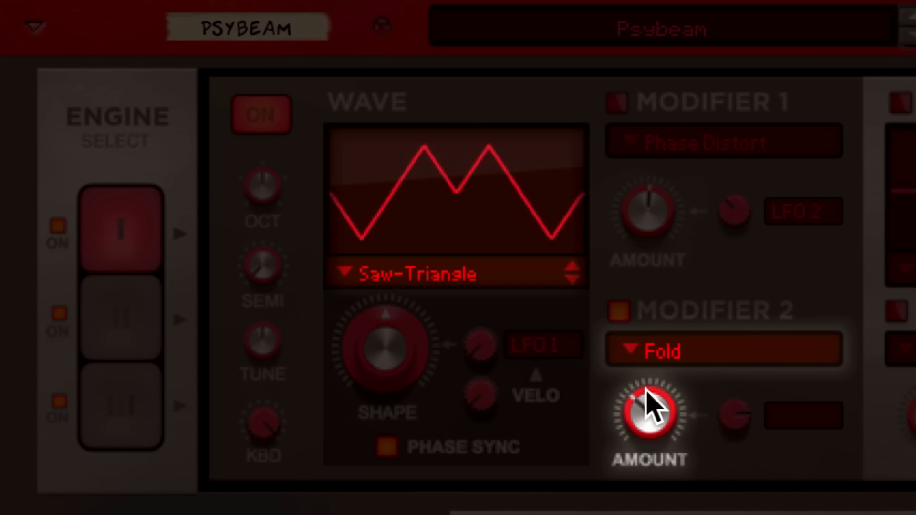
pyautogui.moveTo(646, 385); pyautogui.dragTo(647, 302)
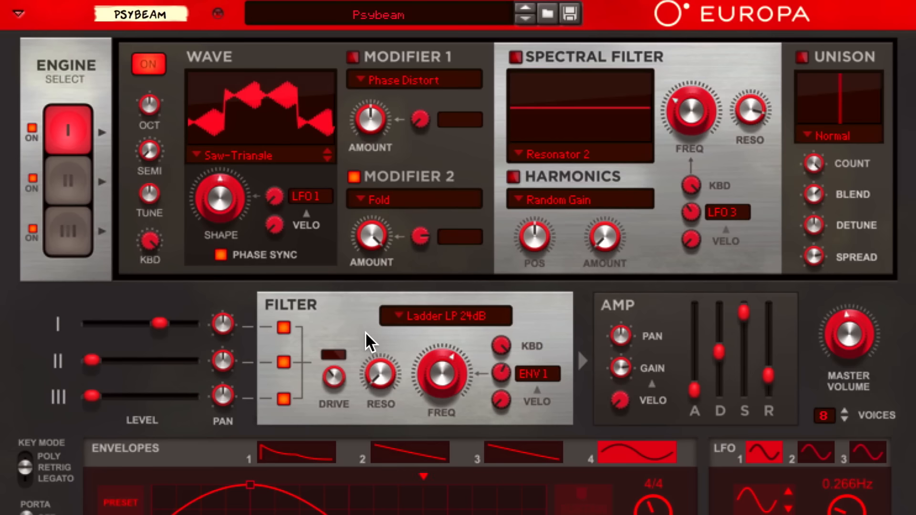
# Turn Fold off, turn on Modifier 1 (Phase Distort), and raise its amount to skew the wave.
pyautogui.click(356, 179)
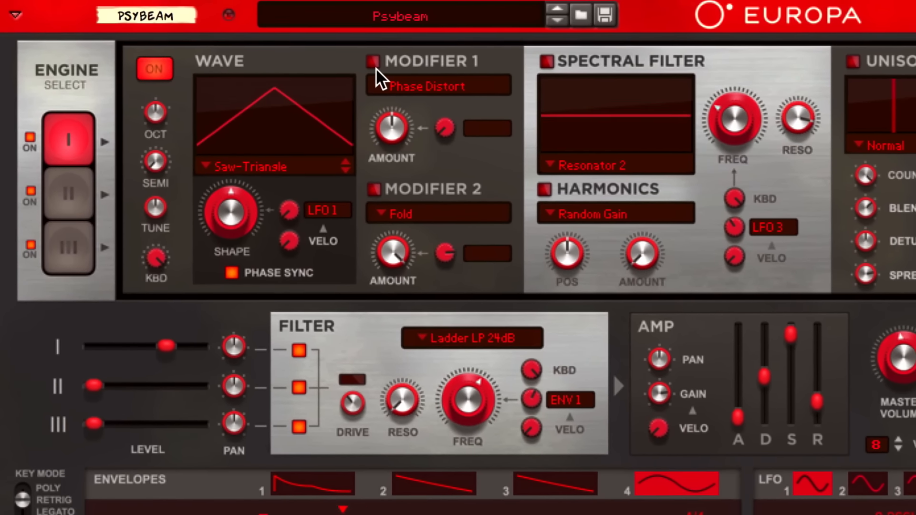
pyautogui.click(375, 65)
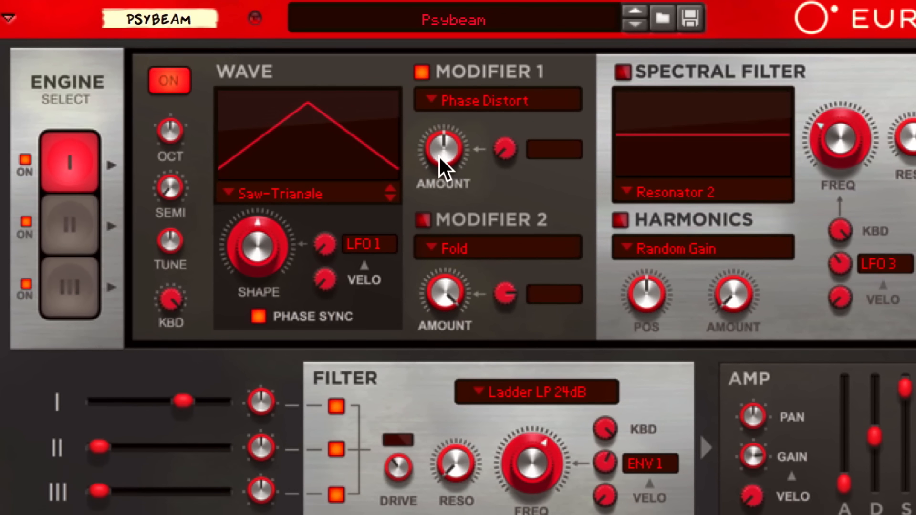
pyautogui.moveTo(440, 153)
pyautogui.mouseDown()
pyautogui.moveTo(434, 131)
pyautogui.moveTo(453, 182)
pyautogui.moveTo(428, 128)
pyautogui.moveTo(445, 182)
pyautogui.moveTo(438, 156)
pyautogui.mouseUp()
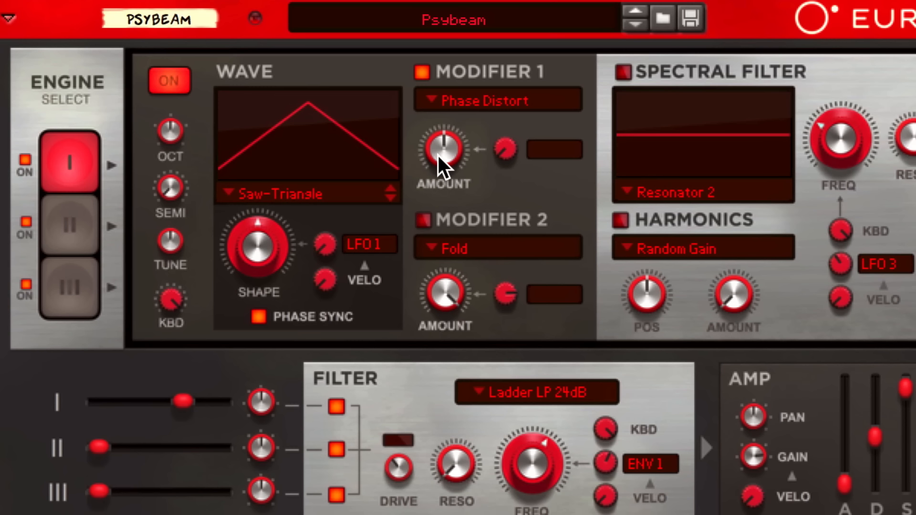
# Set LFO 2 as the Phase Distort mod source and raise its modulation depth.
pyautogui.click(546, 150)
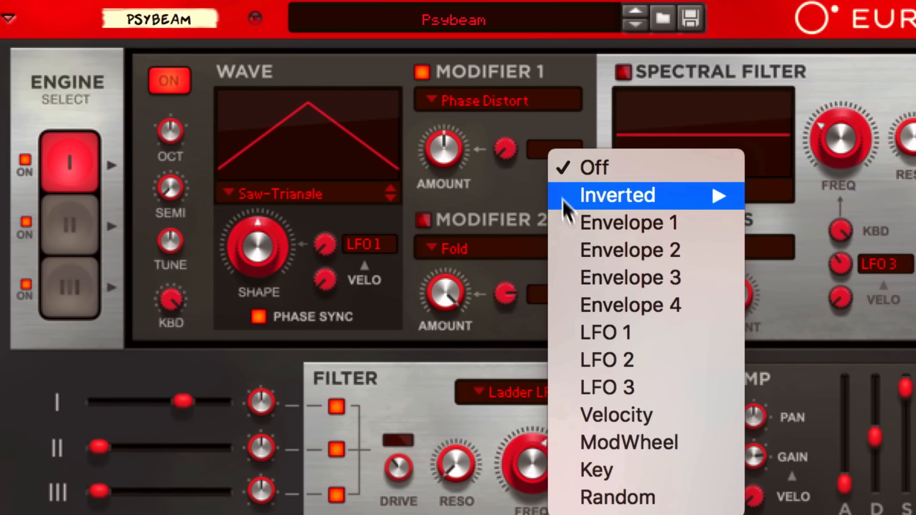
pyautogui.click(599, 361)
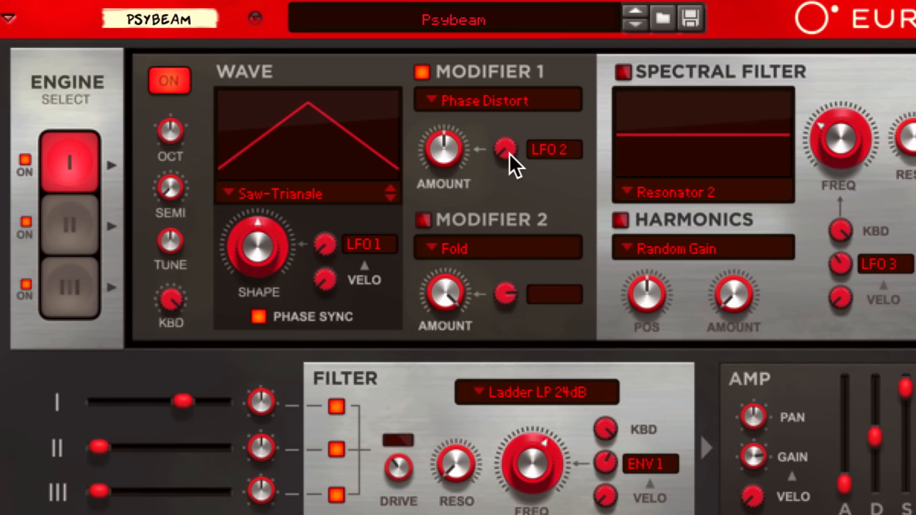
pyautogui.moveTo(511, 154); pyautogui.dragTo(509, 116)
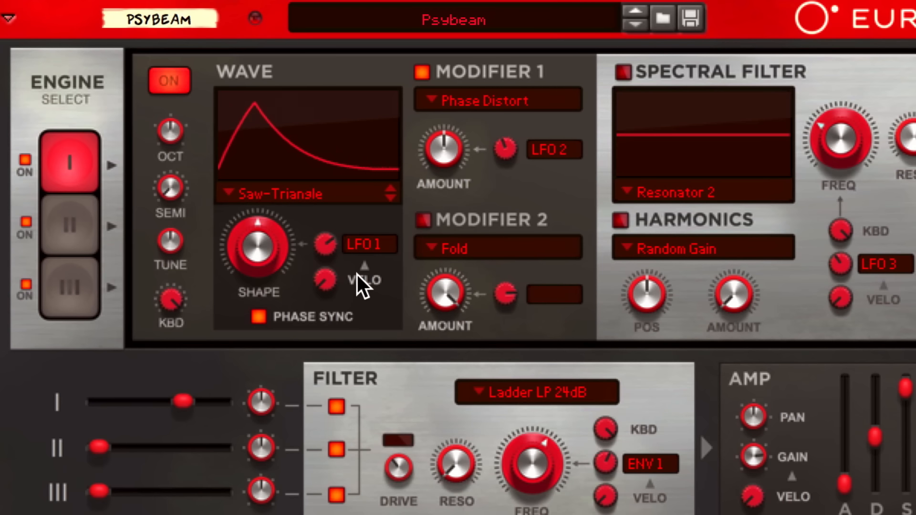
# Re-enable the Fold modifier and lower its AMOUNT to about 11 o'clock.
pyautogui.click(420, 215)
pyautogui.moveTo(437, 279); pyautogui.dragTo(447, 342)
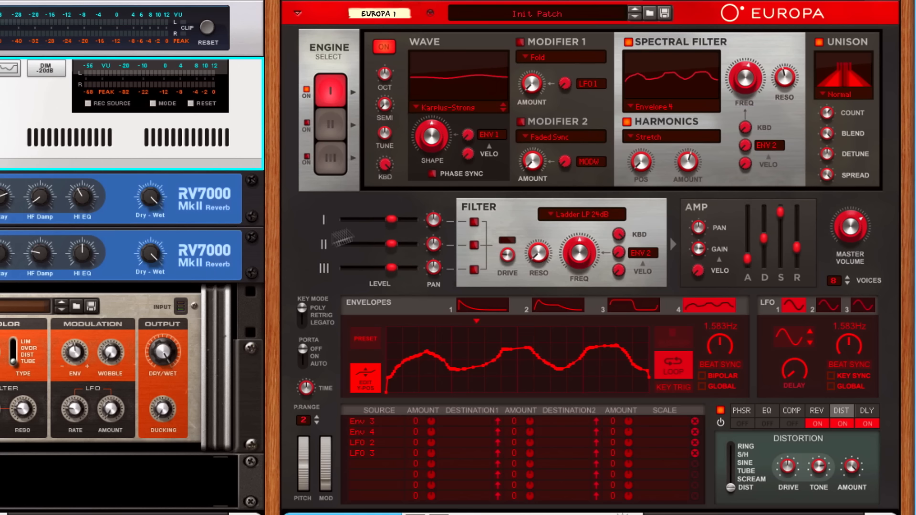
# Delete the old Europa, add a new Europa Shapeshifting Synthesizer, and reset it to Init Patch.
pyautogui.click(592, 106)
pyautogui.press('Delete')
pyautogui.press('Return')
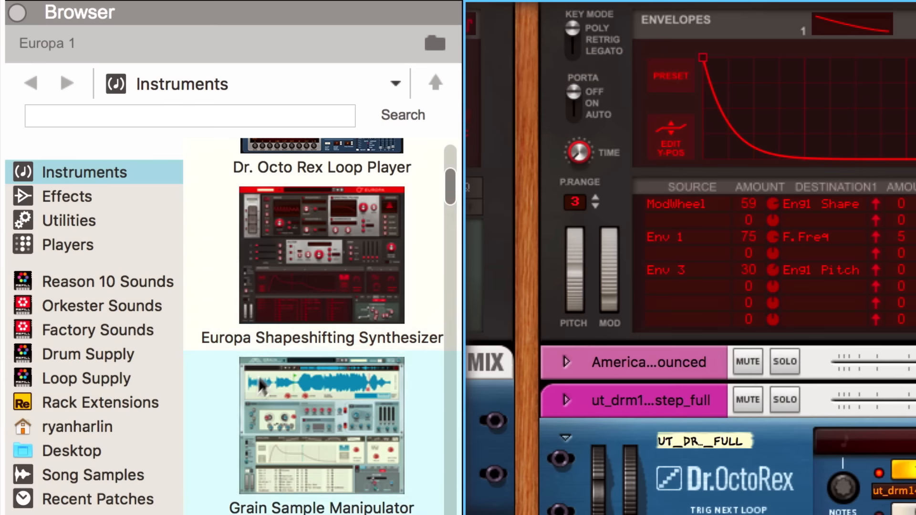
pyautogui.click(307, 257)
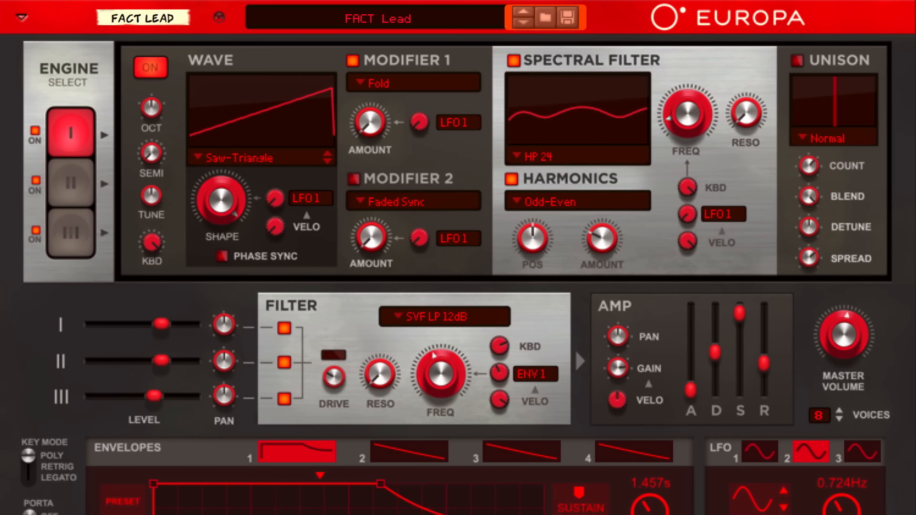
pyautogui.rightClick(442, 165)
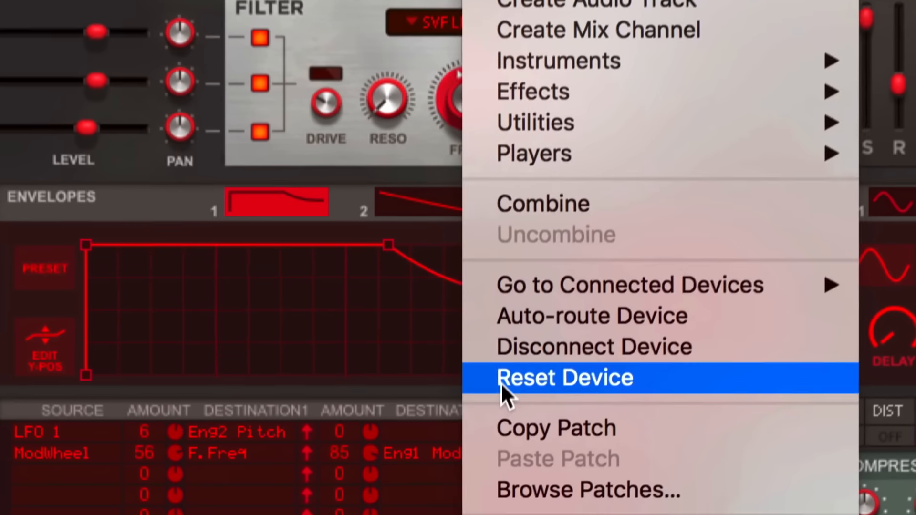
pyautogui.click(502, 379)
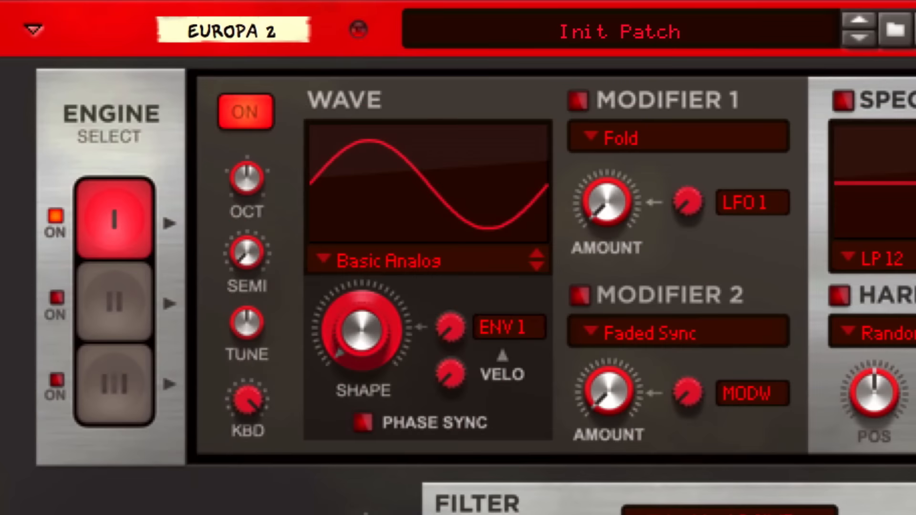
# Set the Wave to Karplus-Strong and adjust SHAPE for a gentle wave.
pyautogui.click(398, 261)
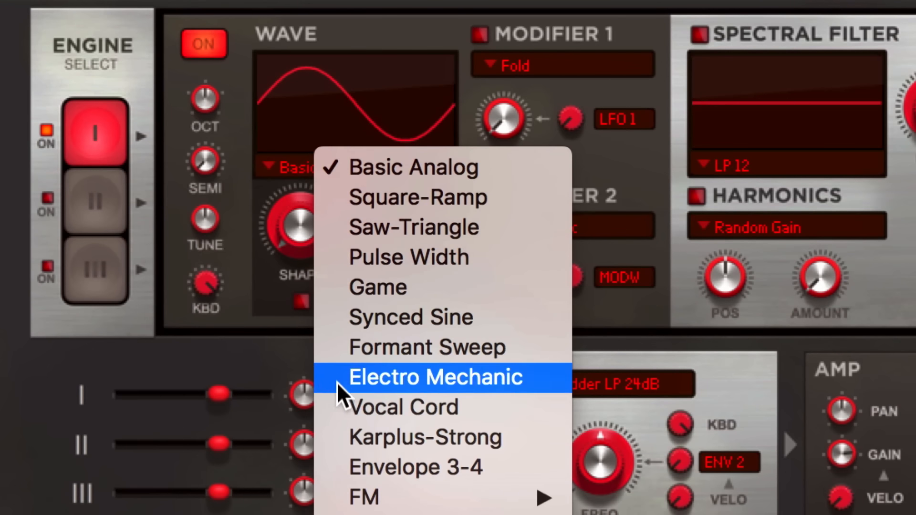
pyautogui.click(340, 442)
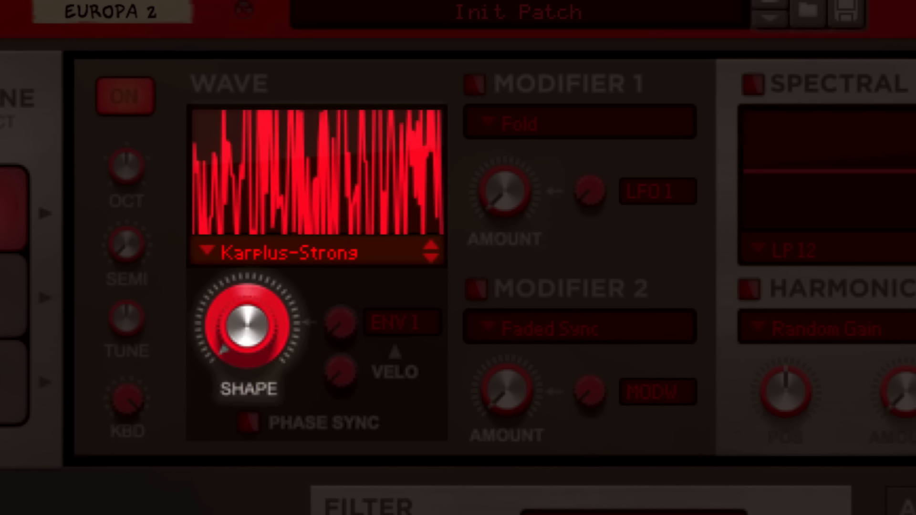
pyautogui.moveTo(243, 332); pyautogui.dragTo(249, 163)
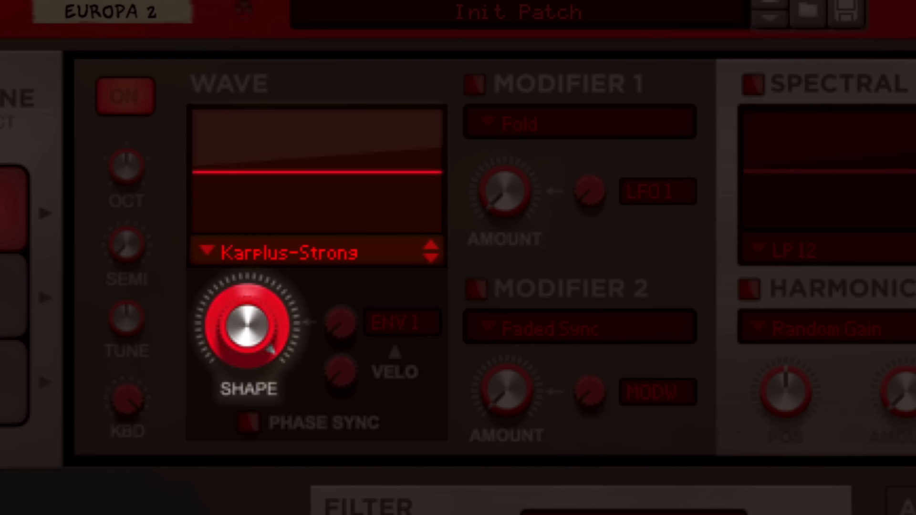
pyautogui.moveTo(234, 330); pyautogui.dragTo(224, 375)
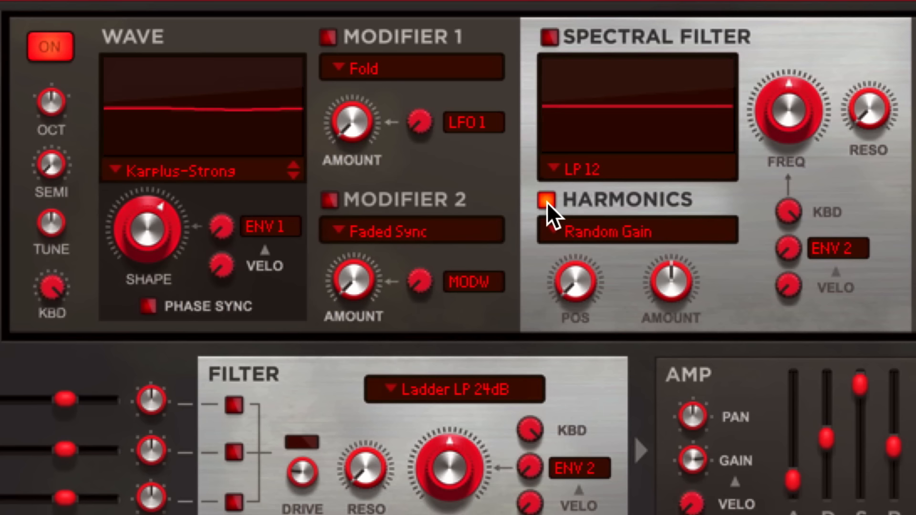
# Try Odd-Even harmonics, then switch to Stretch with AMOUNT around 3 o'clock.
pyautogui.click(579, 229)
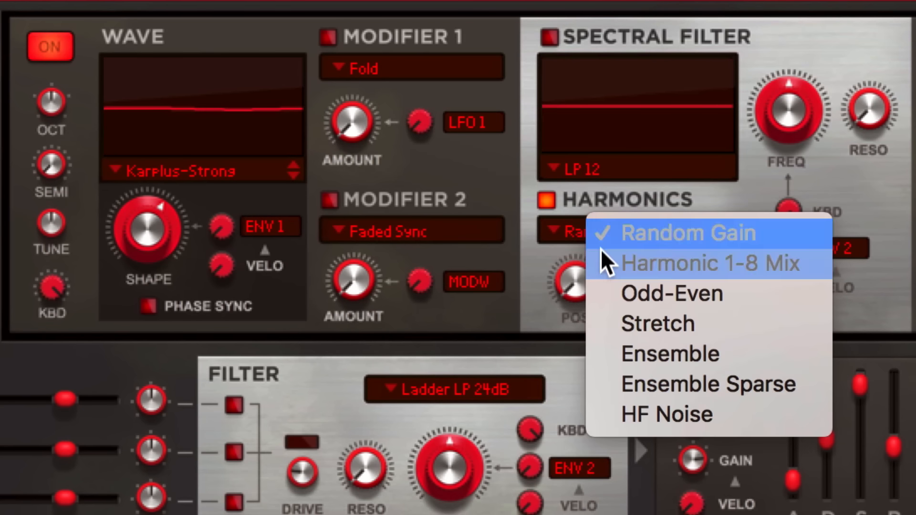
pyautogui.click(605, 293)
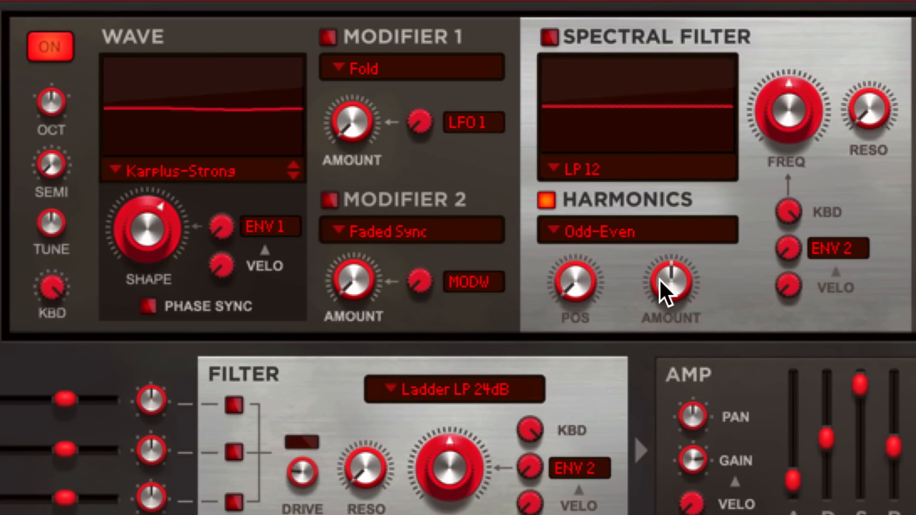
pyautogui.moveTo(660, 279); pyautogui.dragTo(663, 362)
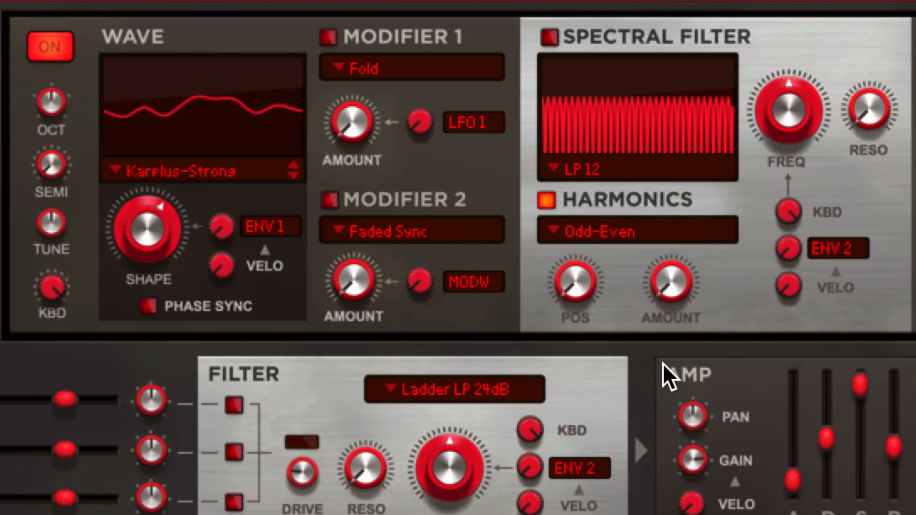
pyautogui.click(610, 229)
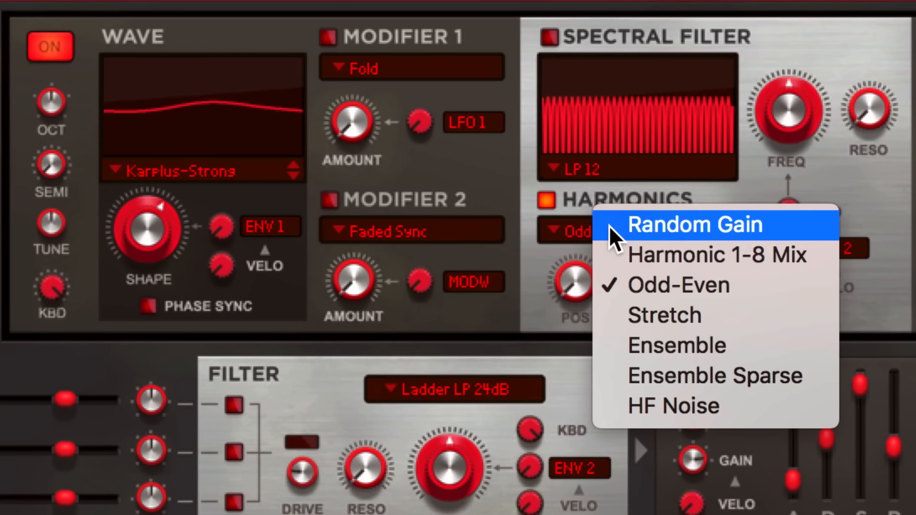
pyautogui.click(611, 314)
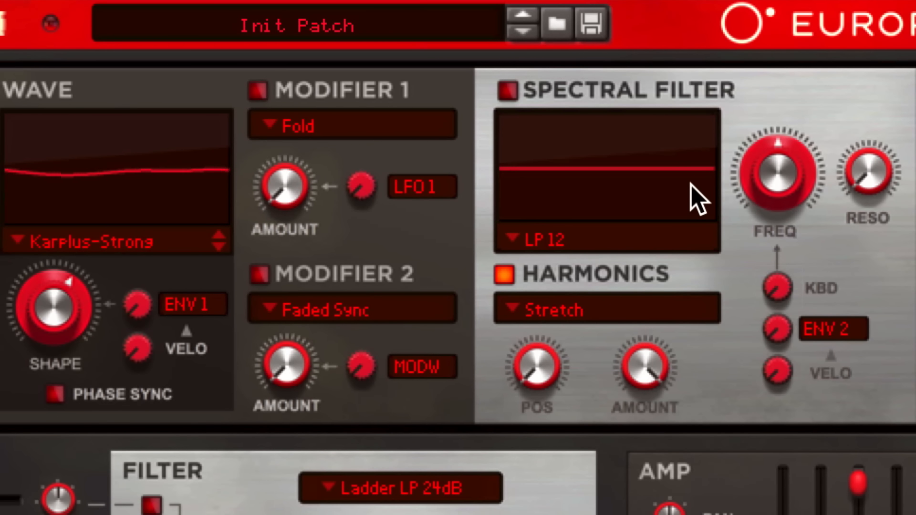
pyautogui.moveTo(628, 370); pyautogui.dragTo(628, 387)
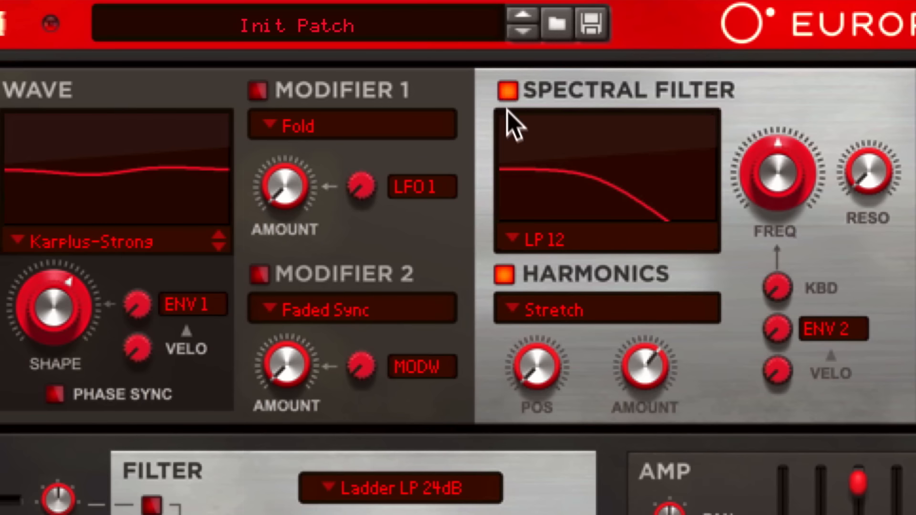
# Set the spectral filter to LP 24 and drag its cutoff peak right and lower.
pyautogui.click(535, 239)
pyautogui.click(534, 262)
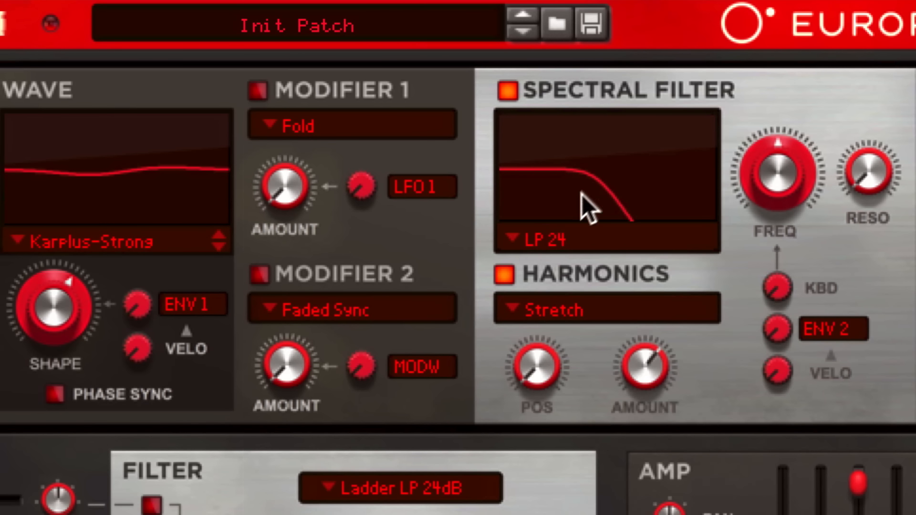
pyautogui.moveTo(594, 136); pyautogui.dragTo(601, 173)
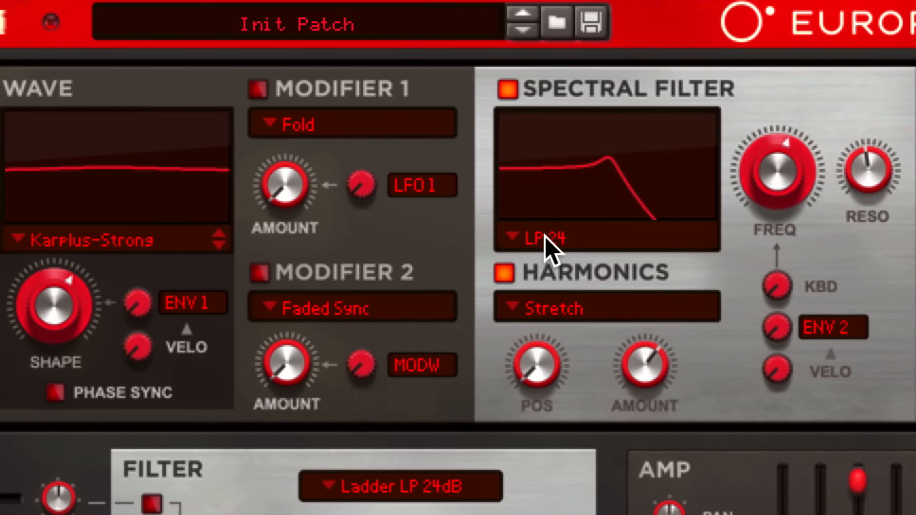
# Switch the spectral filter to LP Variable Slope, lower FREQ, and return RESO after raising it.
pyautogui.click(546, 240)
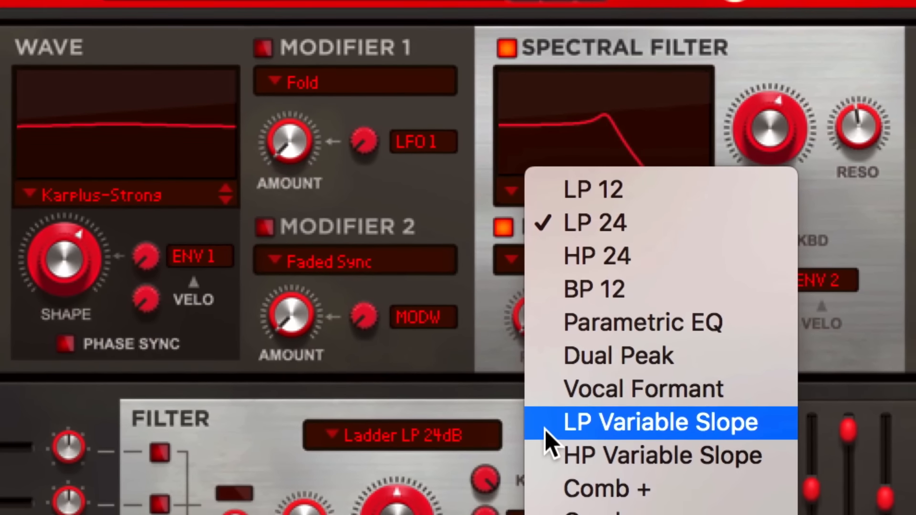
pyautogui.click(549, 428)
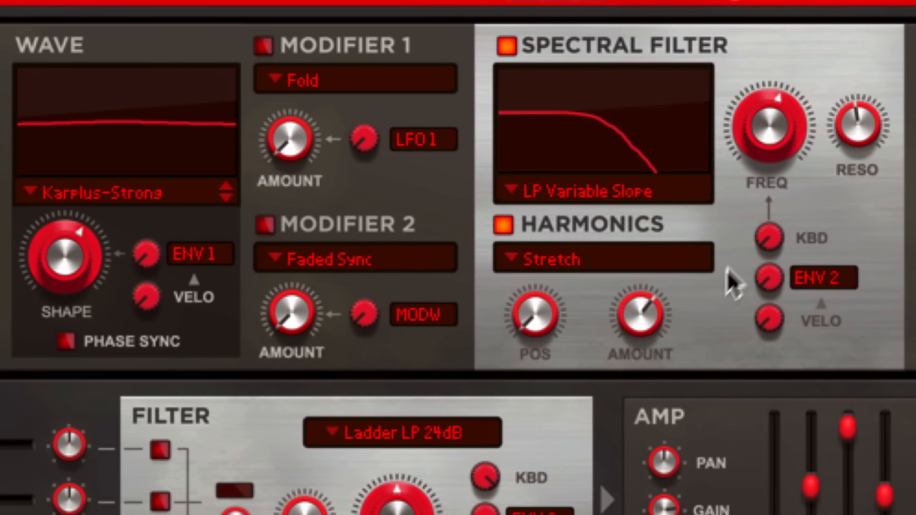
pyautogui.moveTo(852, 119); pyautogui.dragTo(834, 47)
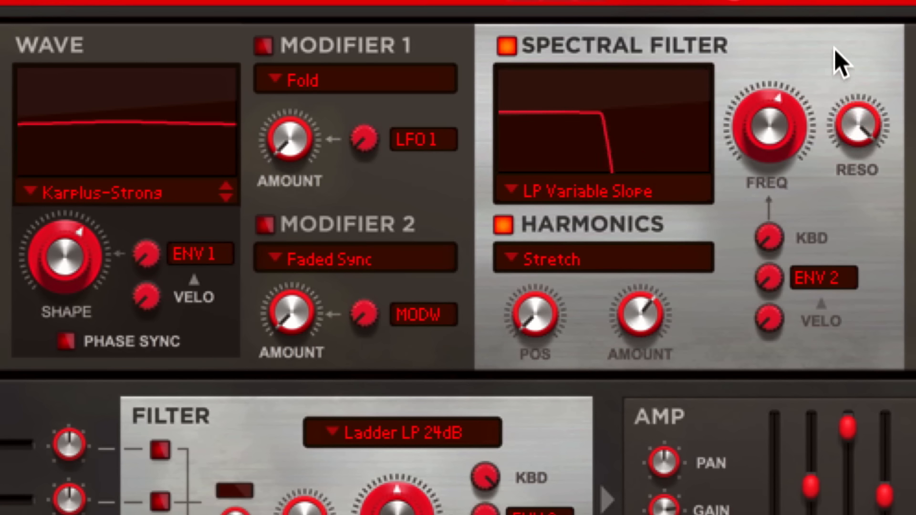
pyautogui.moveTo(769, 127); pyautogui.dragTo(769, 133)
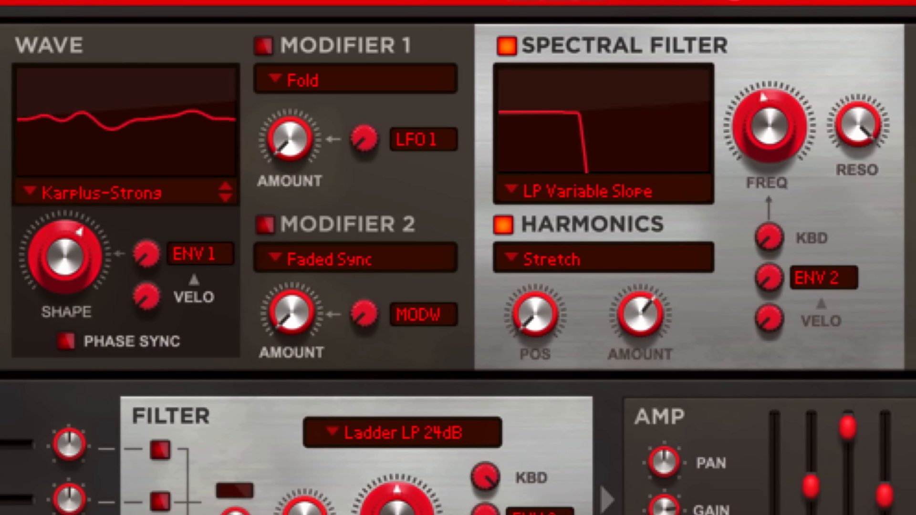
pyautogui.moveTo(850, 109); pyautogui.dragTo(859, 194)
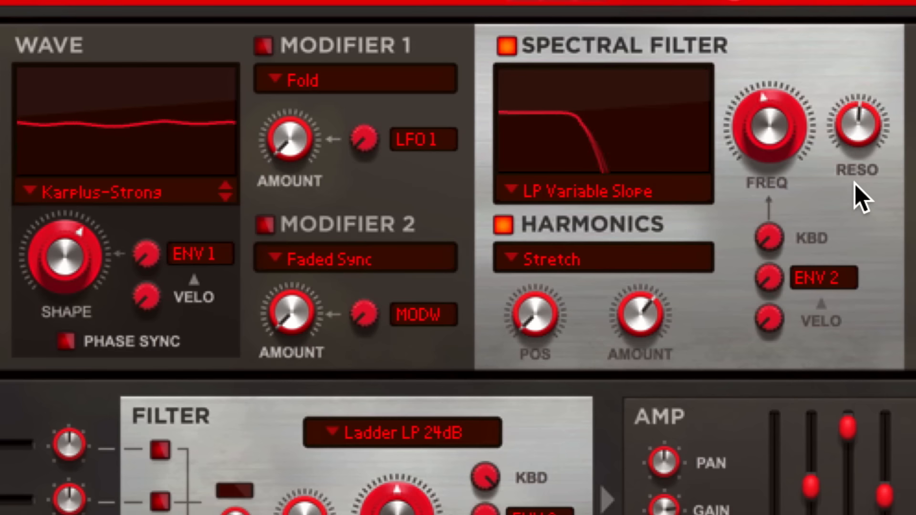
pyautogui.click(544, 193)
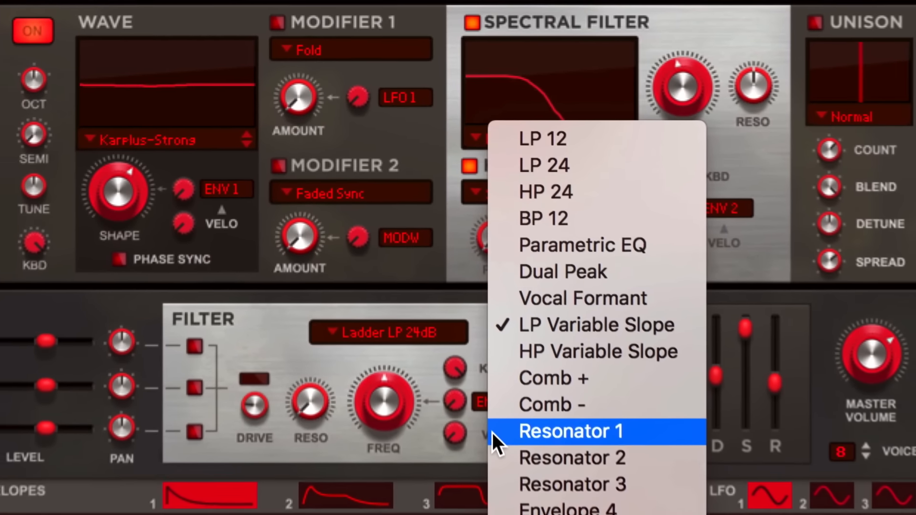
# Set the spectral filter type to Resonator 1 and lower its frequency slightly.
pyautogui.click(490, 424)
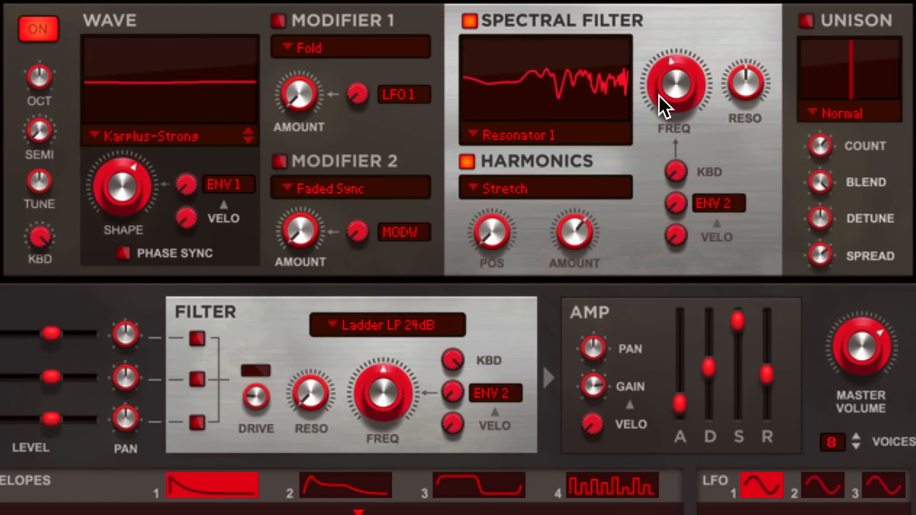
pyautogui.moveTo(679, 87)
pyautogui.mouseDown()
pyautogui.moveTo(698, 113)
pyautogui.moveTo(683, 99)
pyautogui.mouseUp()
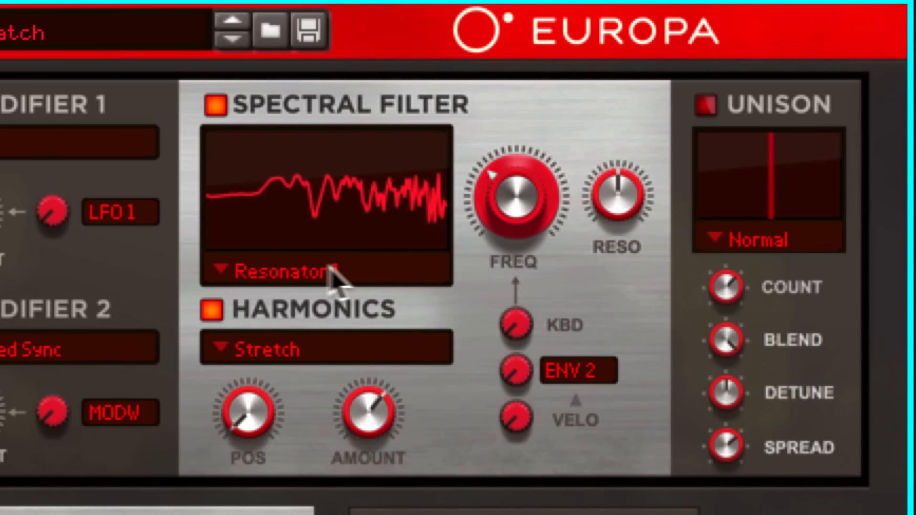
pyautogui.click(499, 134)
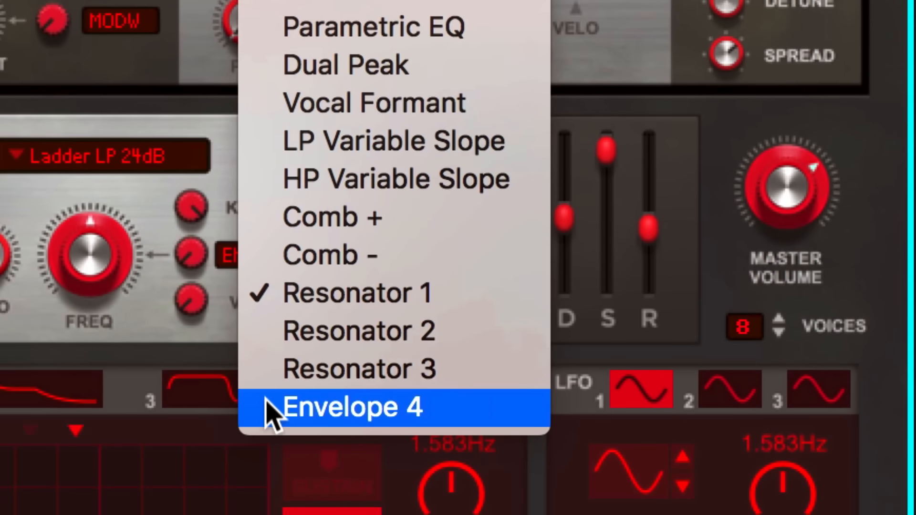
# Drive the spectral filter with Envelope 4, load the spiky preset, then hand-draw jagged peaks.
pyautogui.click(270, 408)
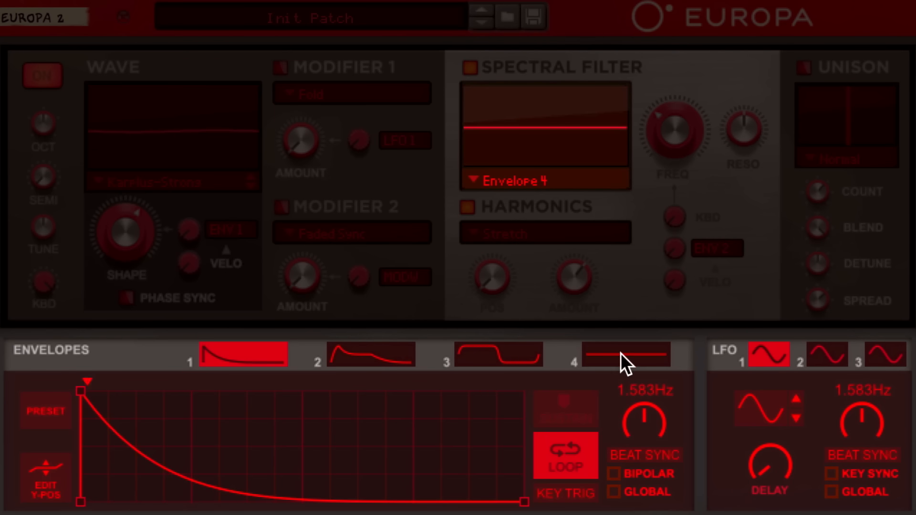
pyautogui.click(420, 404)
pyautogui.click(41, 422)
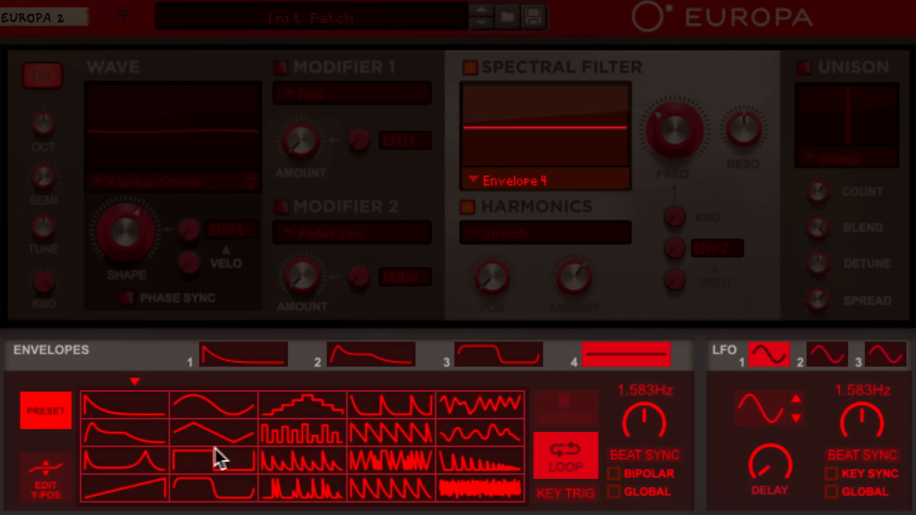
pyautogui.click(287, 454)
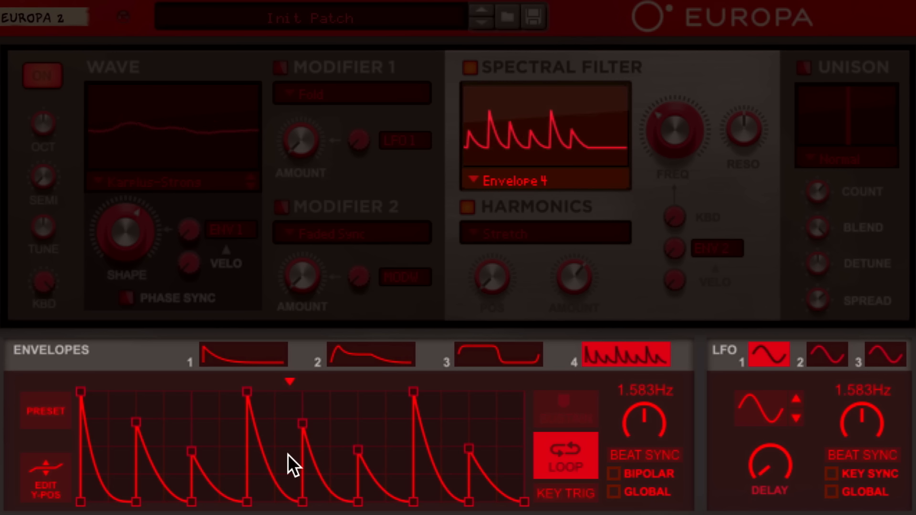
pyautogui.click(60, 481)
pyautogui.moveTo(81, 502)
pyautogui.mouseDown()
pyautogui.moveTo(98, 435)
pyautogui.moveTo(124, 444)
pyautogui.mouseUp()
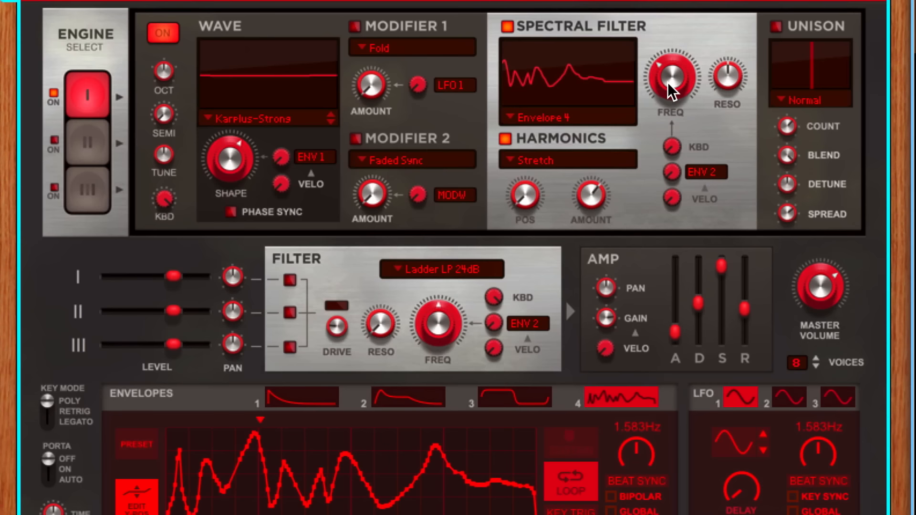
# Raise the spectral filter frequency.
pyautogui.moveTo(668, 82)
pyautogui.mouseDown()
pyautogui.moveTo(666, 62)
pyautogui.moveTo(674, 79)
pyautogui.mouseUp()
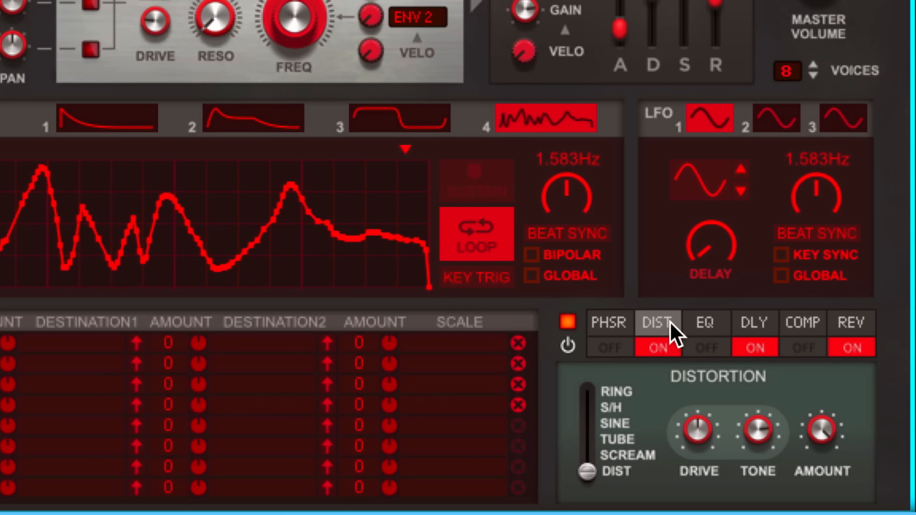
# Move the distortion effect to the delay's slot in the effects chain.
pyautogui.moveTo(669, 321); pyautogui.dragTo(859, 321)
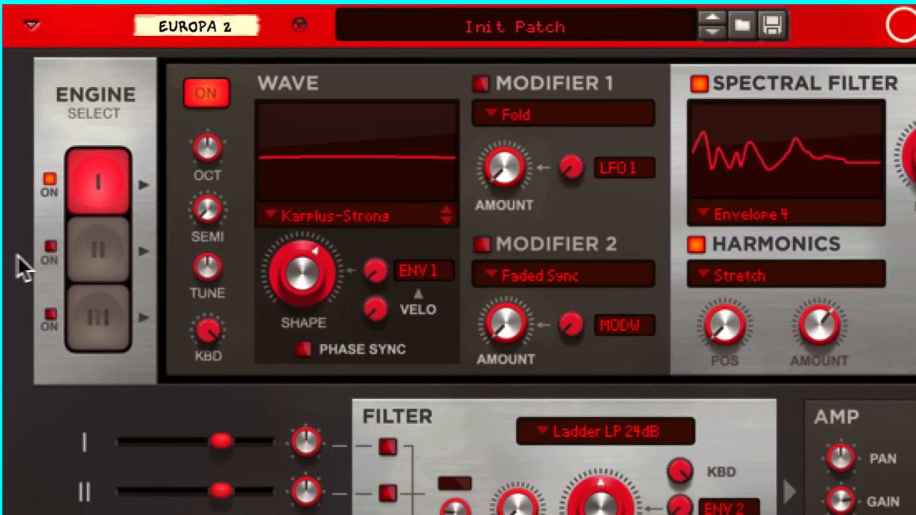
# Turn on Engine II with the Game wave and a K35 LP 12dB filter.
pyautogui.click(83, 248)
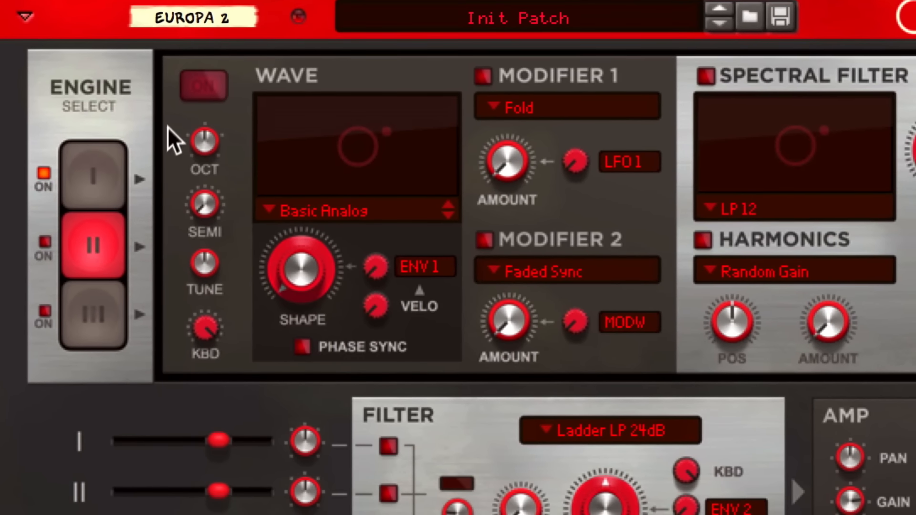
pyautogui.click(202, 101)
pyautogui.click(299, 208)
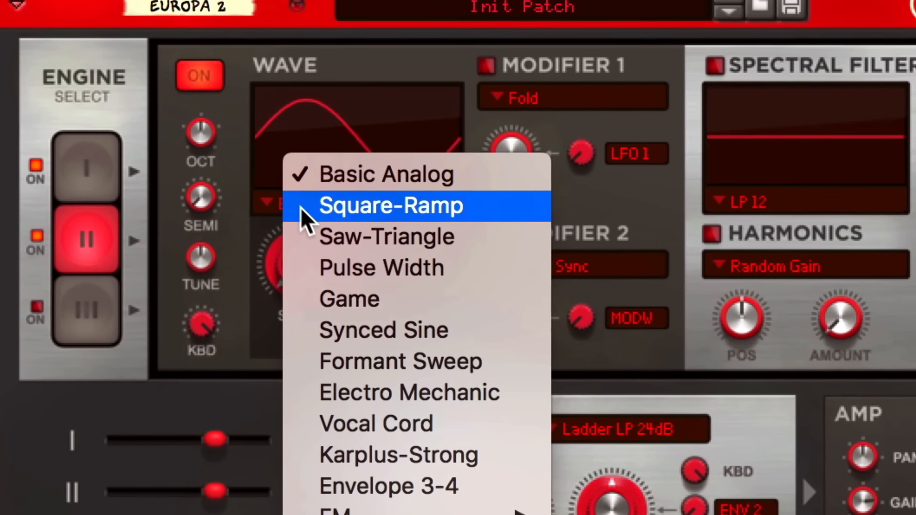
pyautogui.click(326, 292)
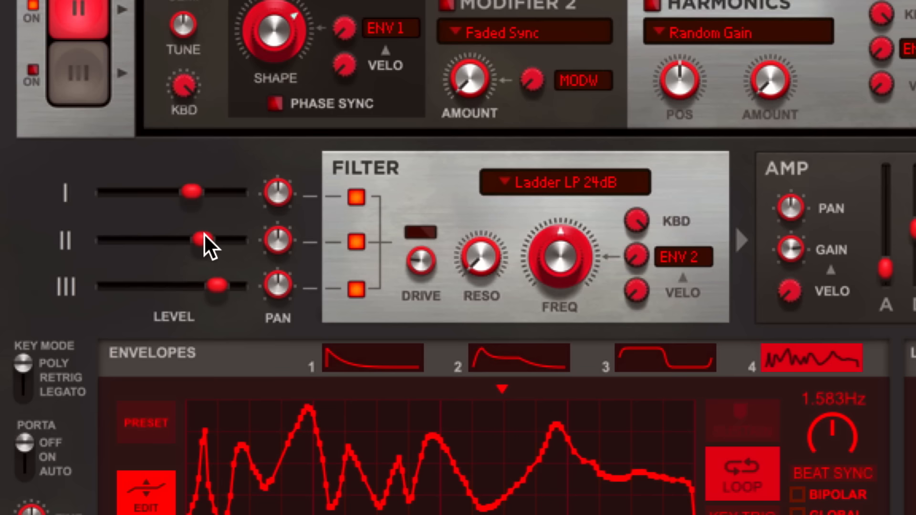
pyautogui.click(577, 182)
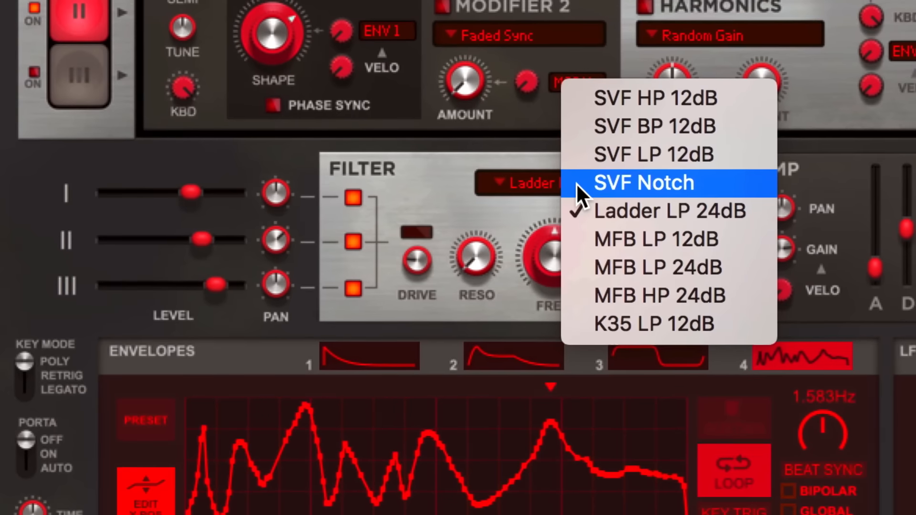
pyautogui.click(577, 321)
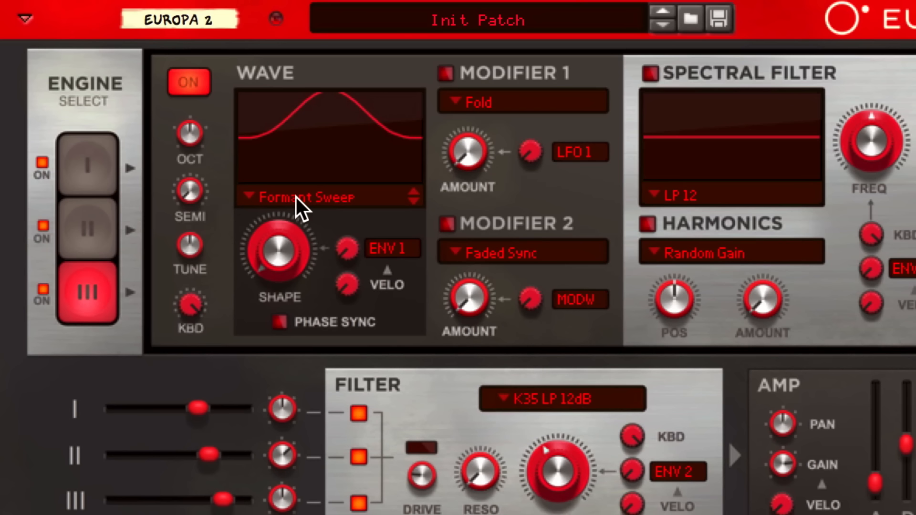
# Give Engine III the Vocal Cord wave and hand-draw a new Envelope 3 curve.
pyautogui.click(296, 196)
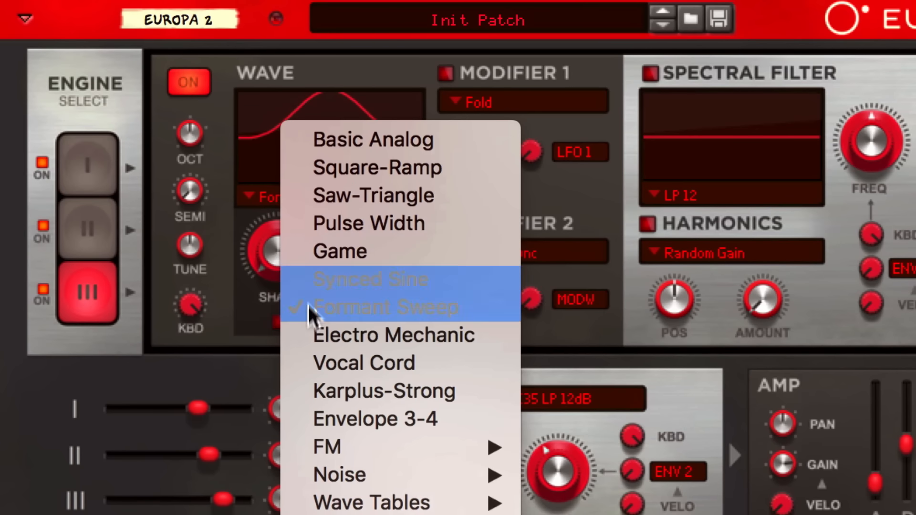
pyautogui.click(308, 363)
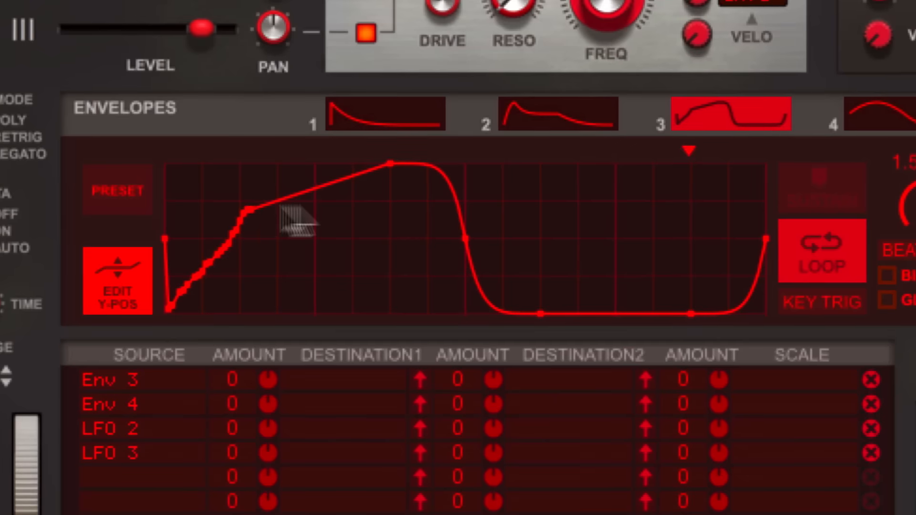
pyautogui.moveTo(297, 219)
pyautogui.mouseDown()
pyautogui.moveTo(378, 219)
pyautogui.moveTo(389, 303)
pyautogui.moveTo(498, 295)
pyautogui.moveTo(564, 245)
pyautogui.moveTo(736, 276)
pyautogui.moveTo(843, 364)
pyautogui.mouseUp()
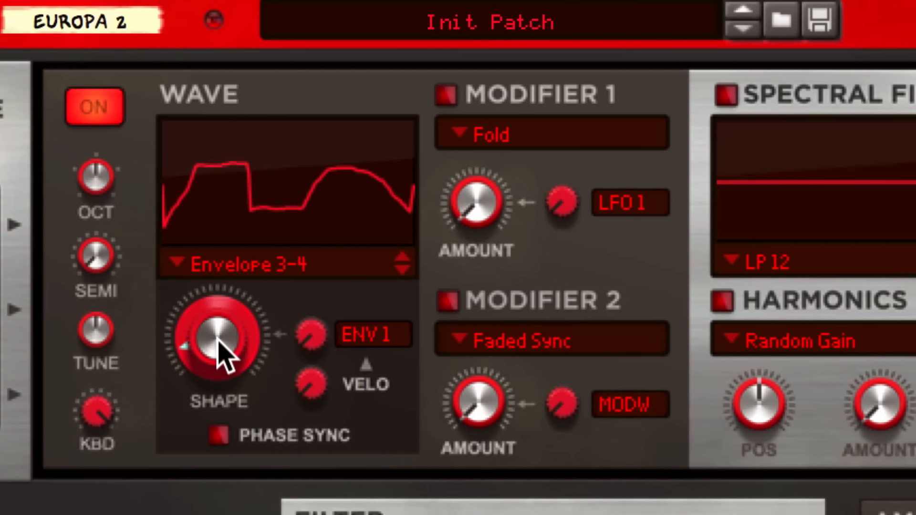
# Raise the wave Shape, route Destination1 to LFO1 Rate, and adjust Pulsar's LFO 1 rate.
pyautogui.moveTo(224, 355); pyautogui.dragTo(208, 229)
pyautogui.moveTo(208, 229); pyautogui.dragTo(200, 198)
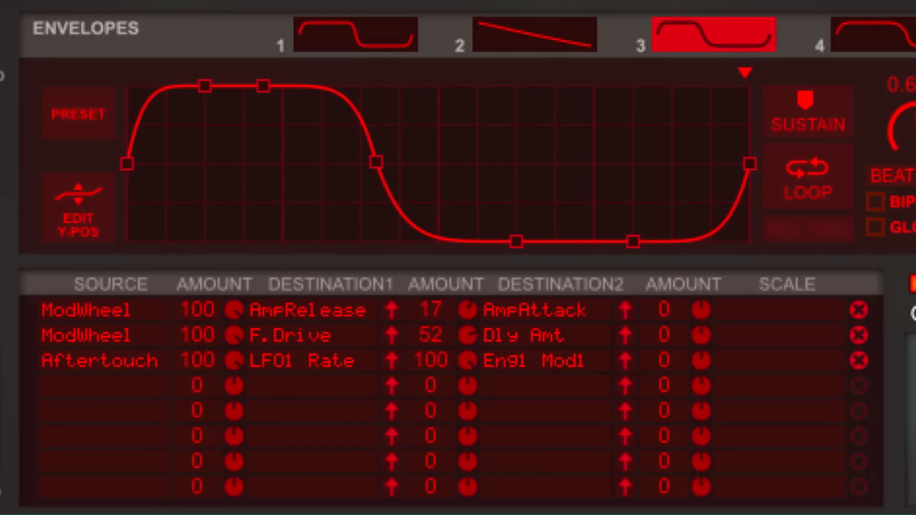
pyautogui.click(281, 335)
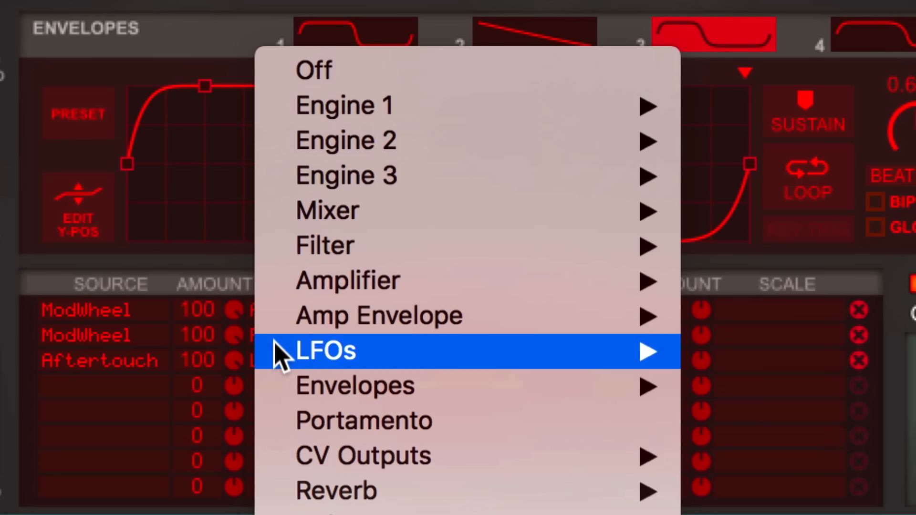
pyautogui.moveTo(482, 360)
pyautogui.click(719, 390)
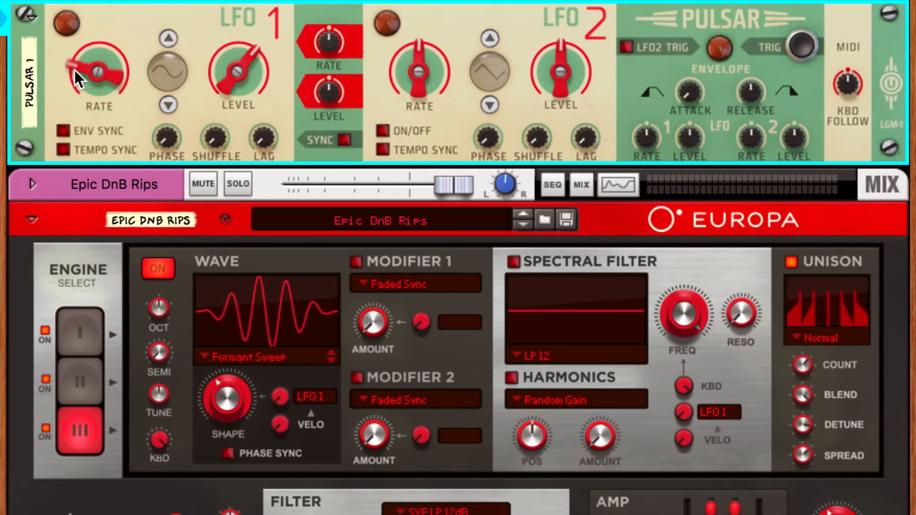
pyautogui.moveTo(74, 70)
pyautogui.mouseDown()
pyautogui.moveTo(76, 60)
pyautogui.moveTo(71, 87)
pyautogui.mouseUp()
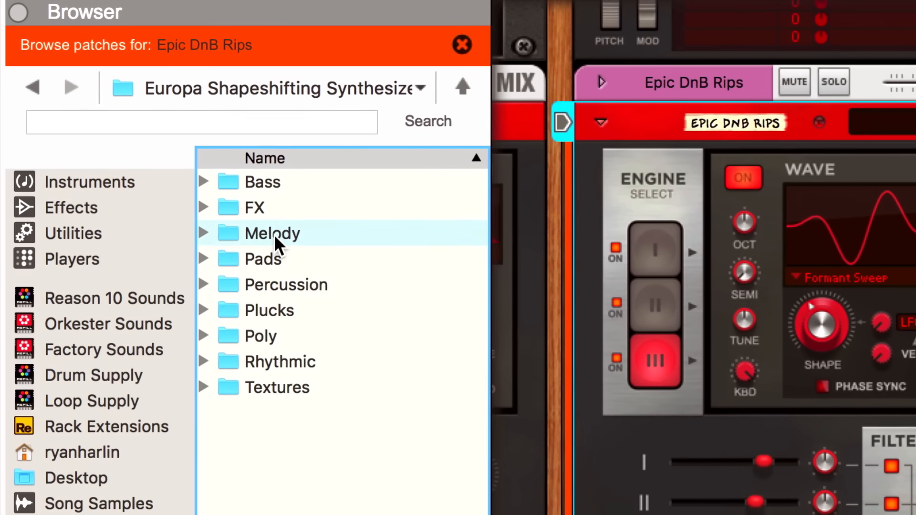
# Load Daft Phase.repatch from the Melody folder into the rack.
pyautogui.doubleClick(273, 233)
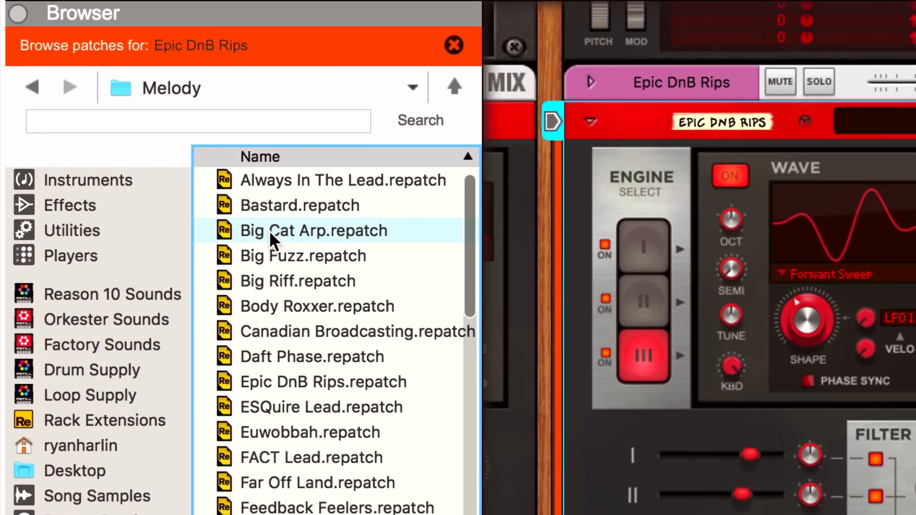
pyautogui.moveTo(264, 357); pyautogui.dragTo(618, 282)
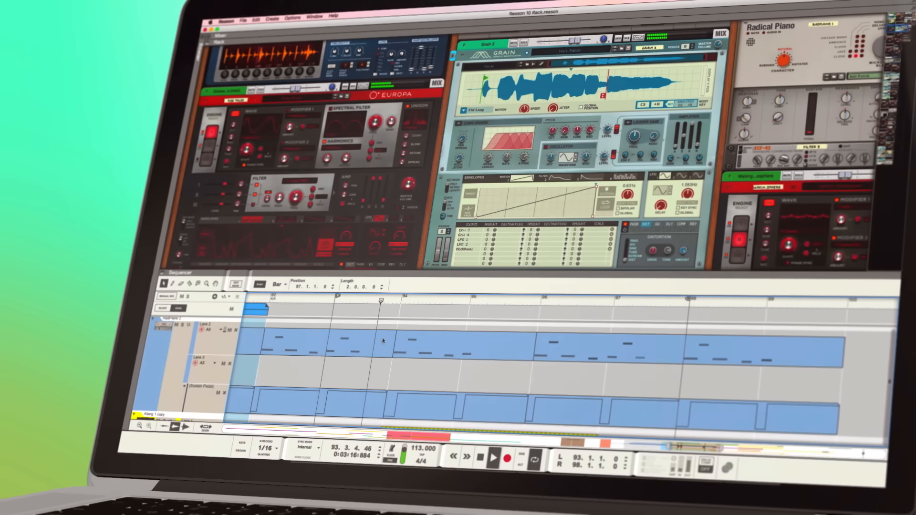